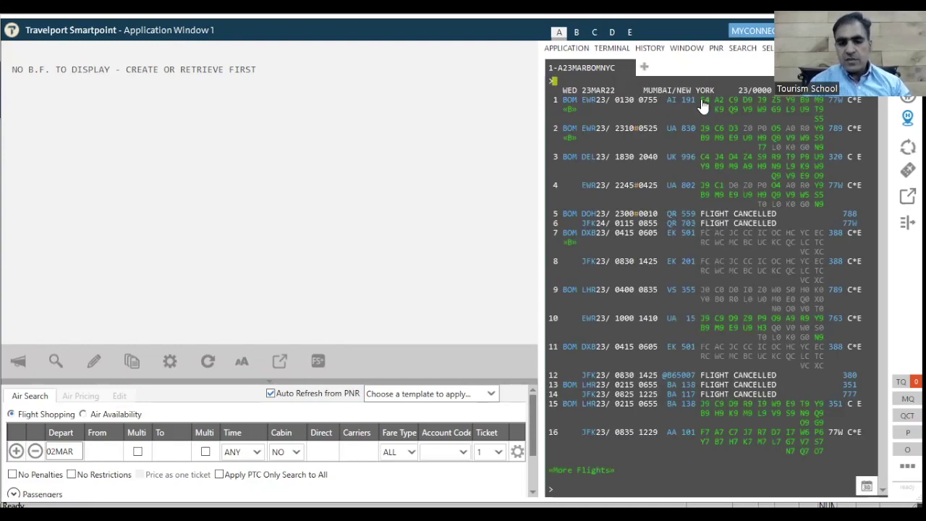
Sell two C-class seats from availability line 1 with N2C1.
{"action": "type", "text": "N2C1"}
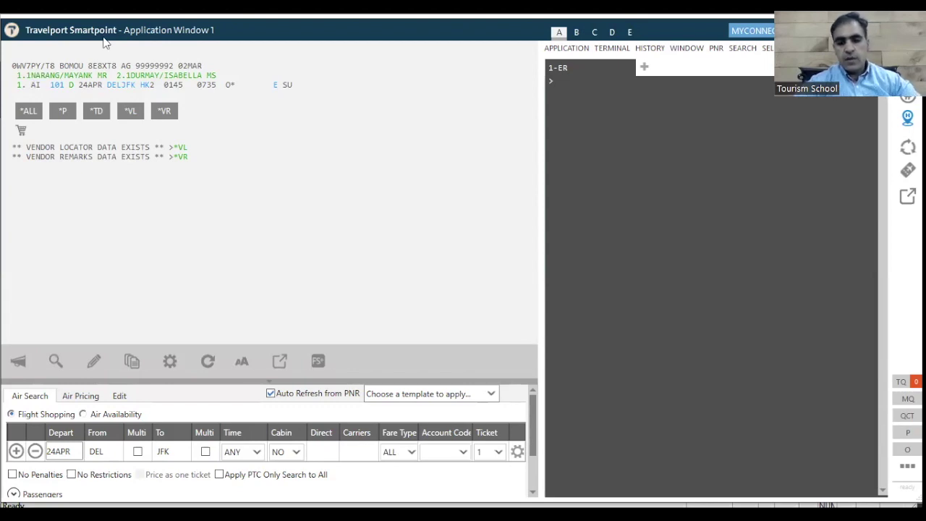
Ignore the current booking with I so the terminal answers IGNORED.
{"action": "left_click", "coordinate": [560, 80]}
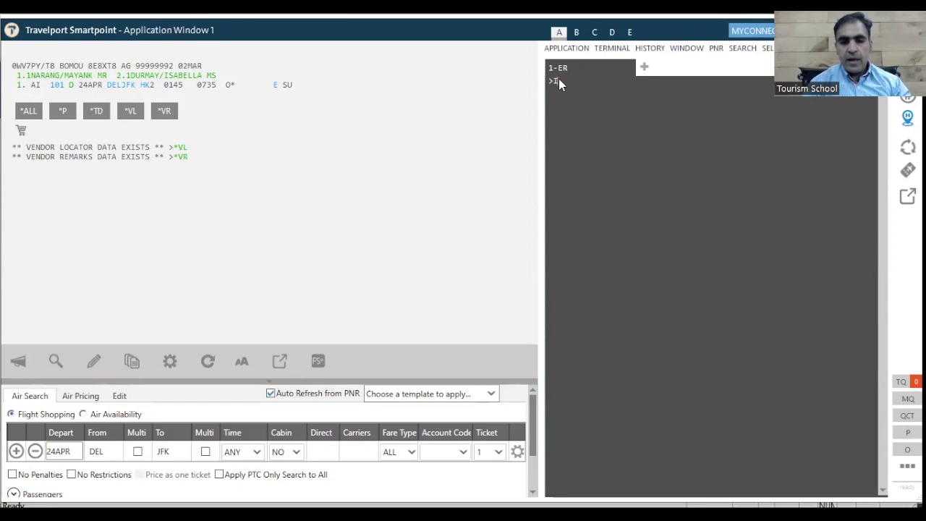
{"action": "type", "text": "I"}
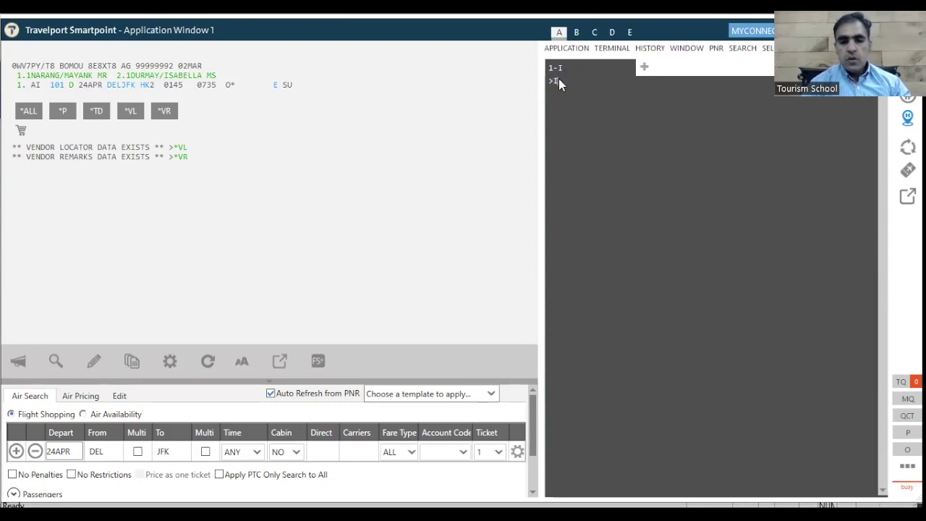
{"action": "key", "text": "Return"}
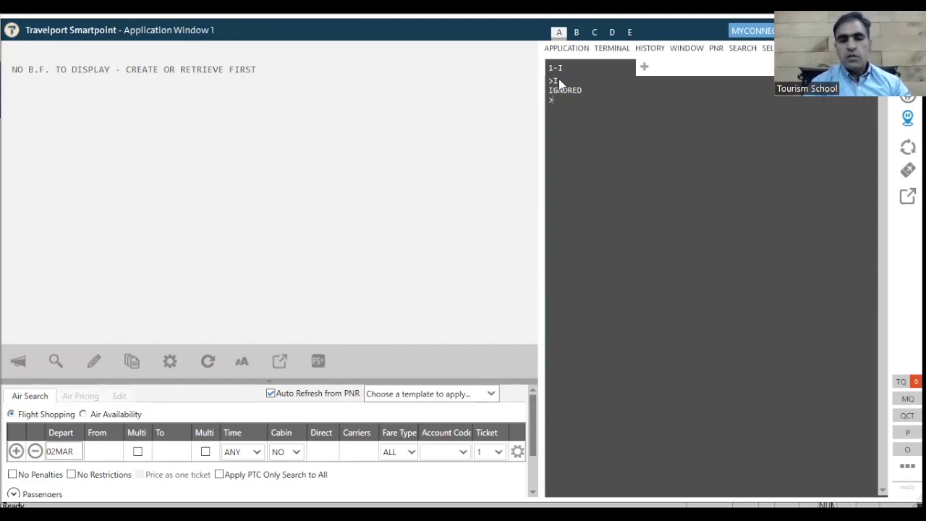
Request Mumbai–New York availability for 23 March with A23MARBOMNYC.
{"action": "type", "text": "A"}
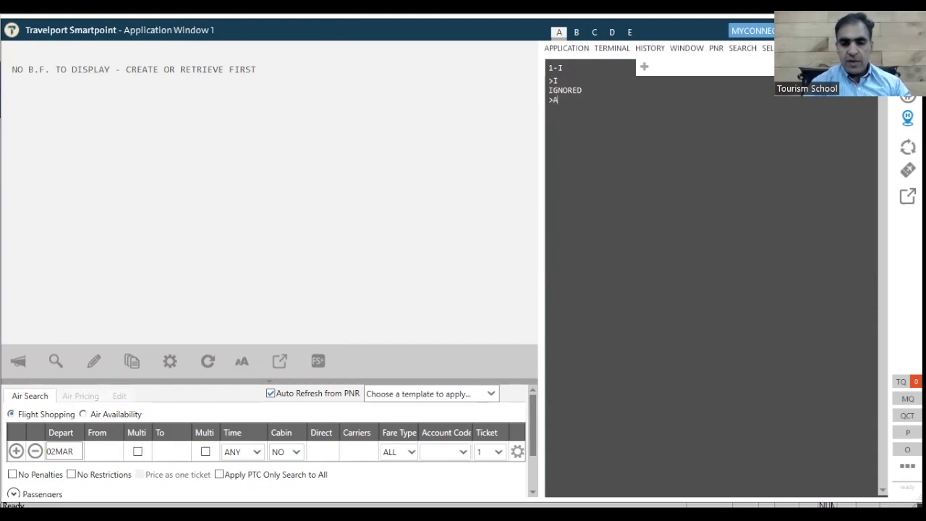
{"action": "type", "text": "2"}
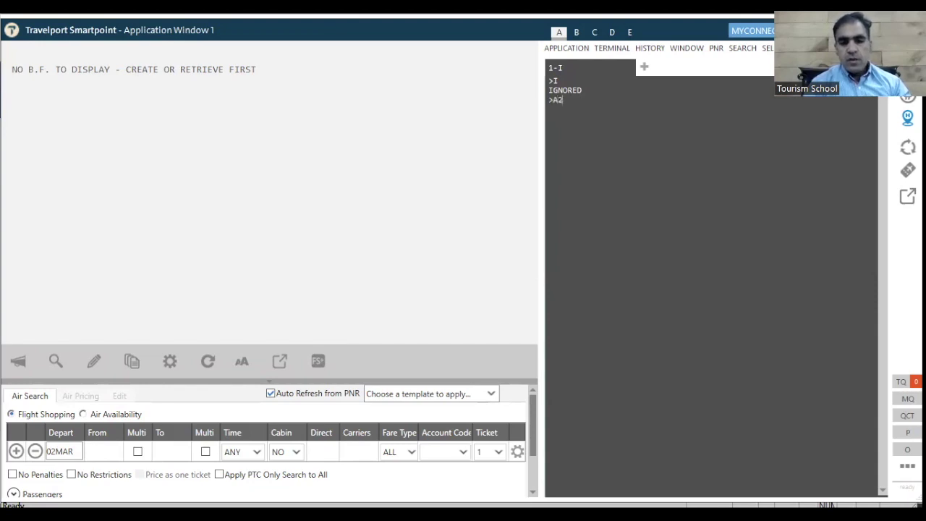
{"action": "type", "text": "3MA"}
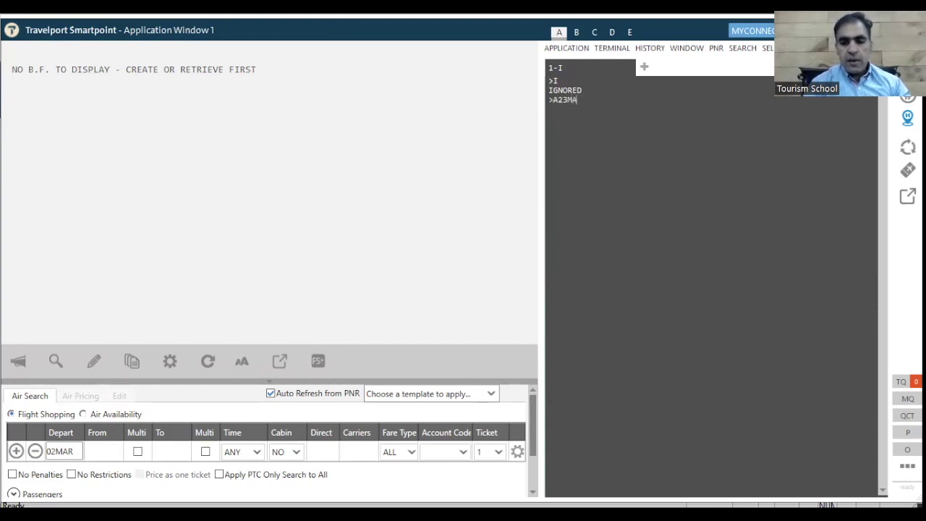
{"action": "type", "text": "R"}
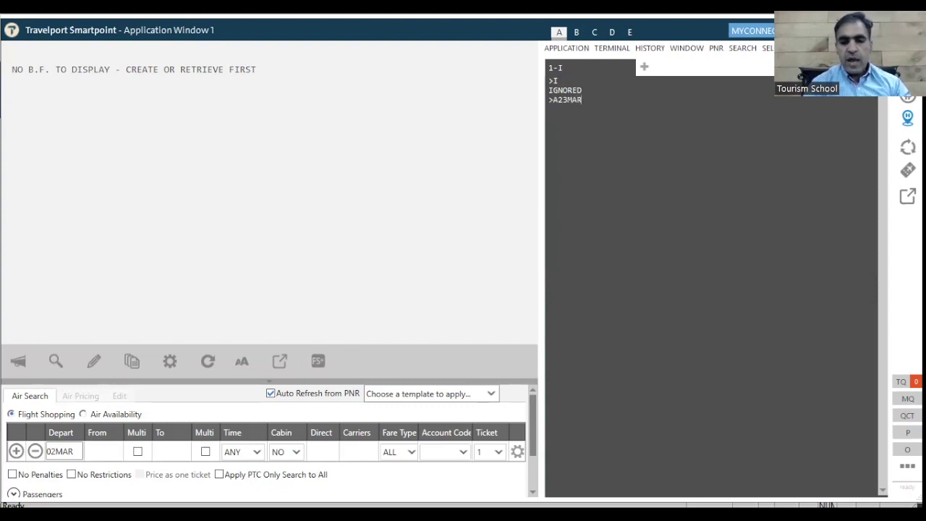
{"action": "type", "text": "BO"}
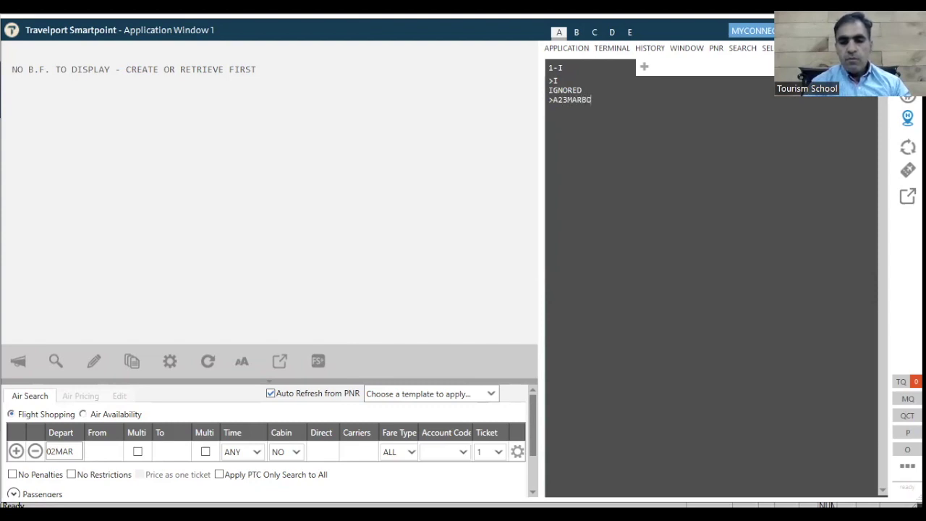
{"action": "type", "text": "M"}
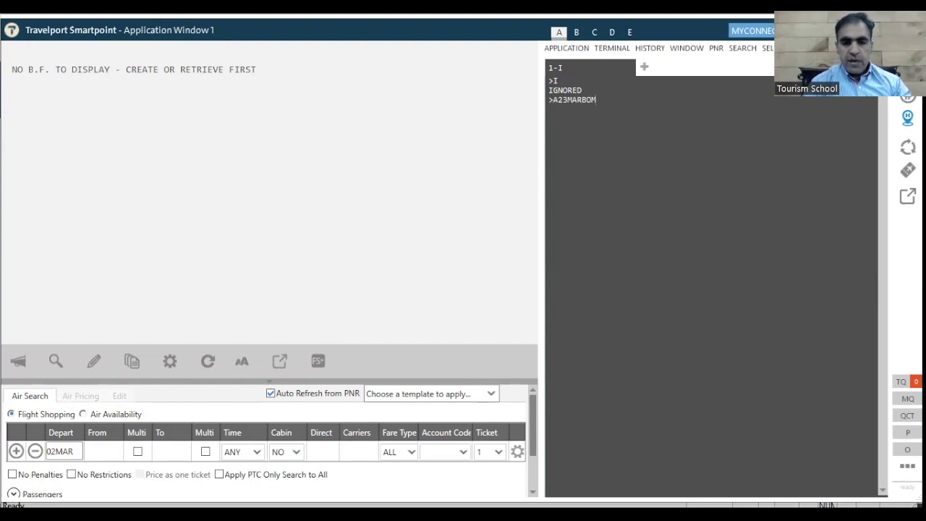
{"action": "type", "text": "NYC"}
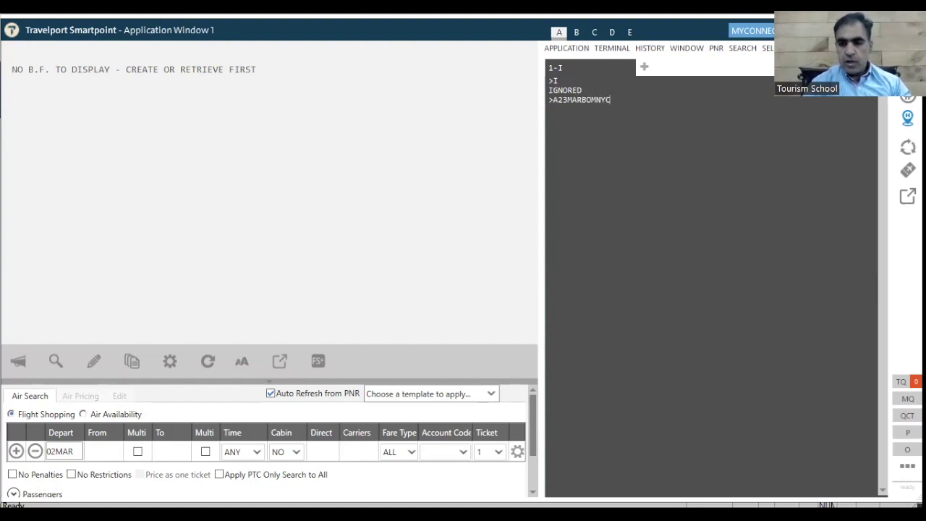
{"action": "key", "text": "Return"}
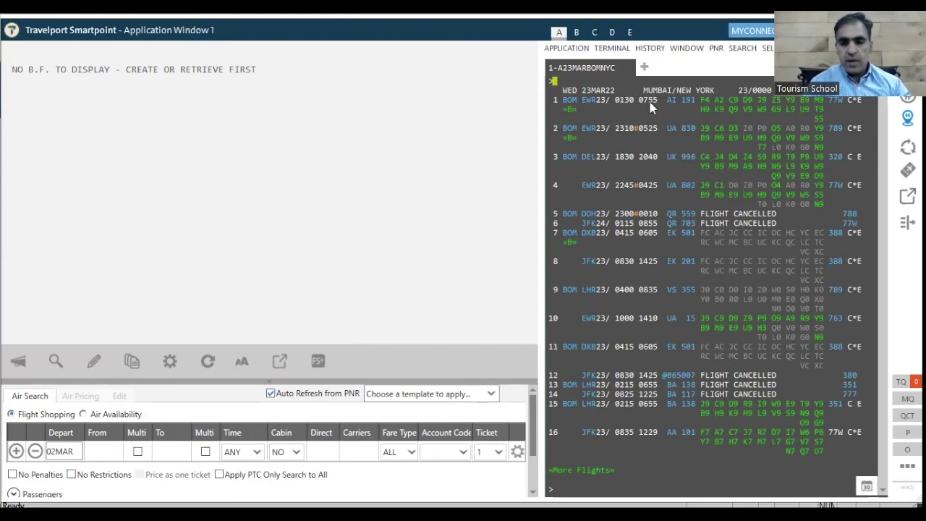
{"action": "mouse_move", "coordinate": [667, 100]}
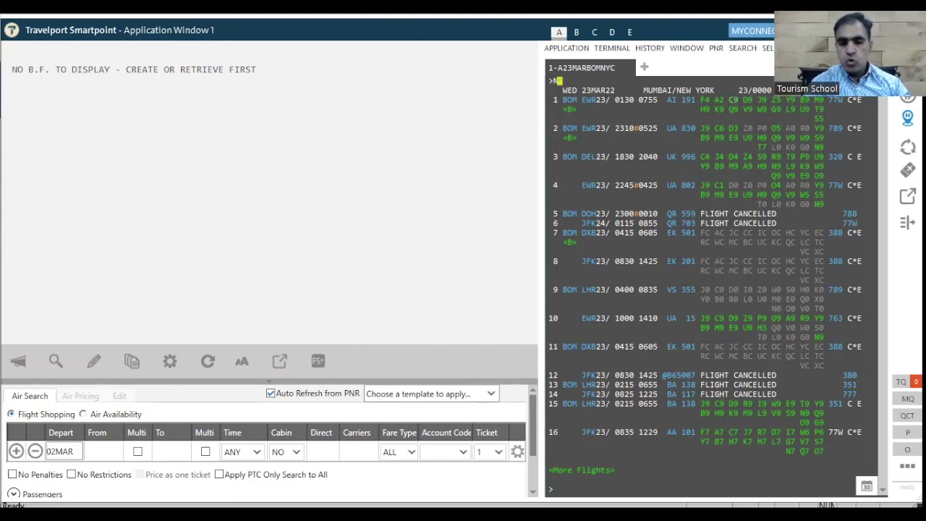
Sell two C-class seats on AI 191 Mumbai–Newark, 23MAR, from line 1 with N2C1.
{"action": "type", "text": "N2"}
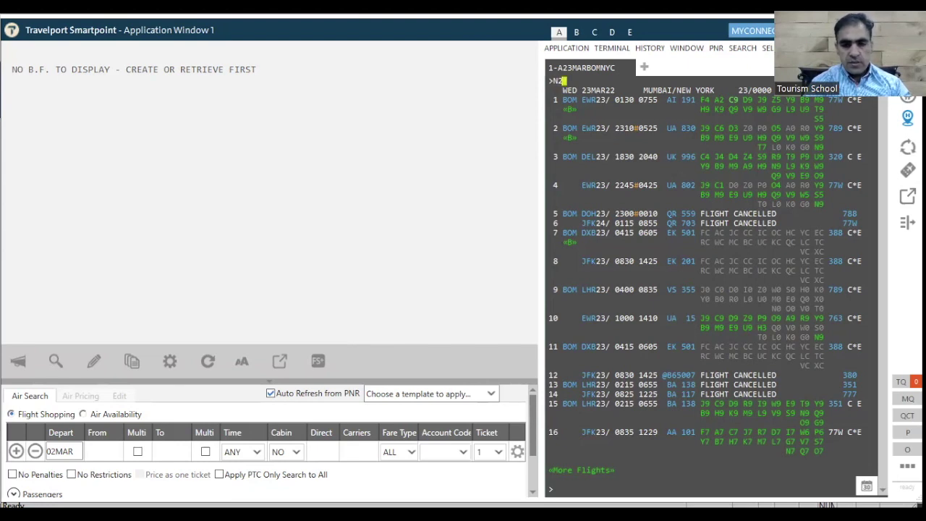
{"action": "type", "text": "C1"}
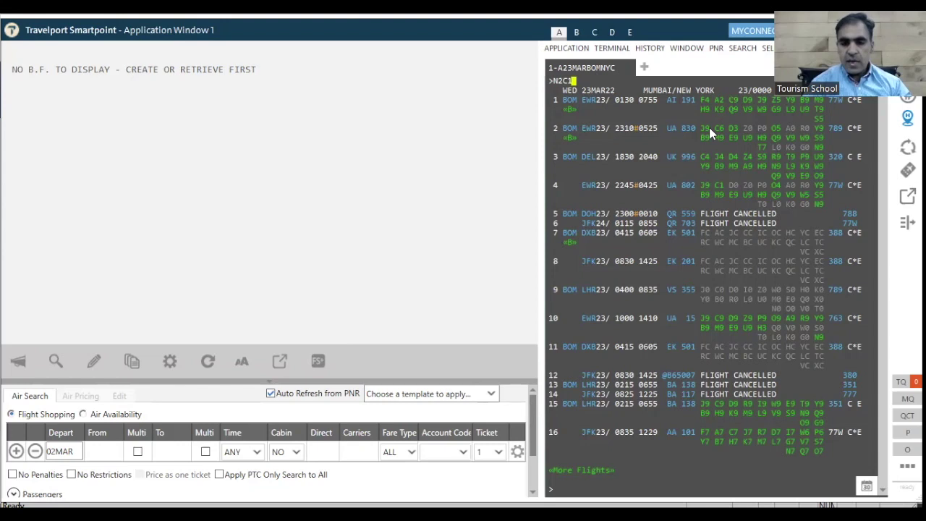
{"action": "key", "text": "Return"}
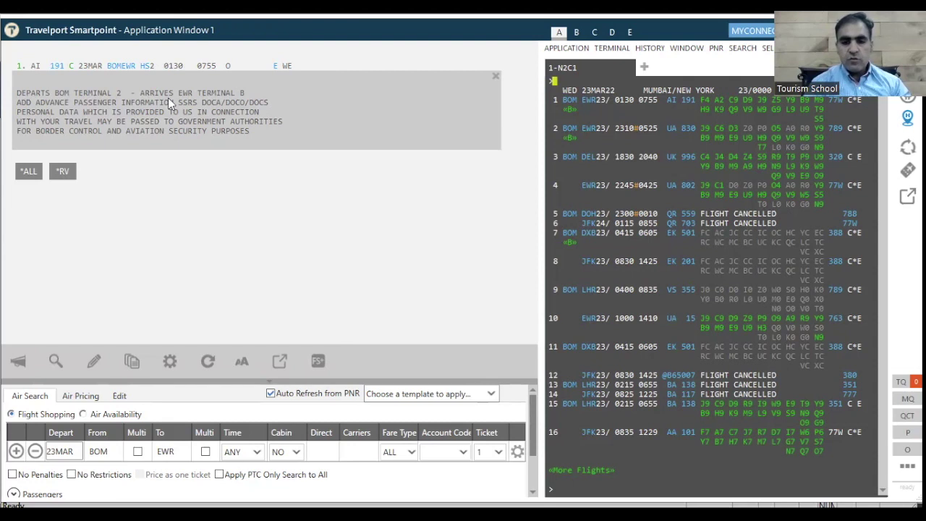
Add two passenger names to the booking, one titled MS and one titled MR.
{"action": "type", "text": "N"}
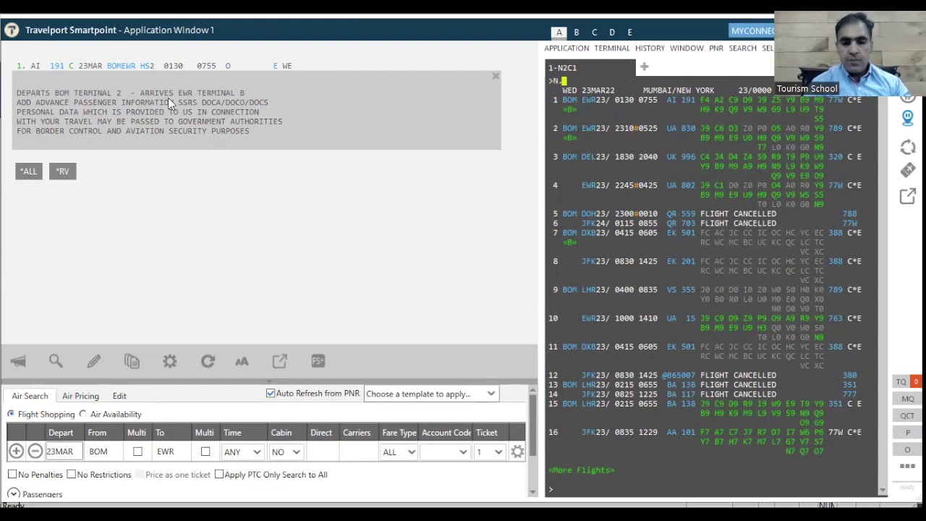
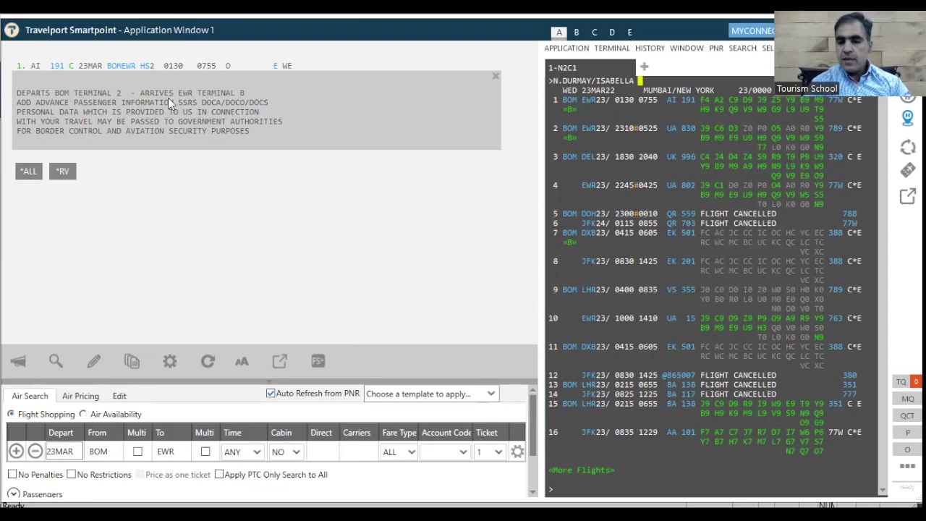
{"action": "type", "text": "M"}
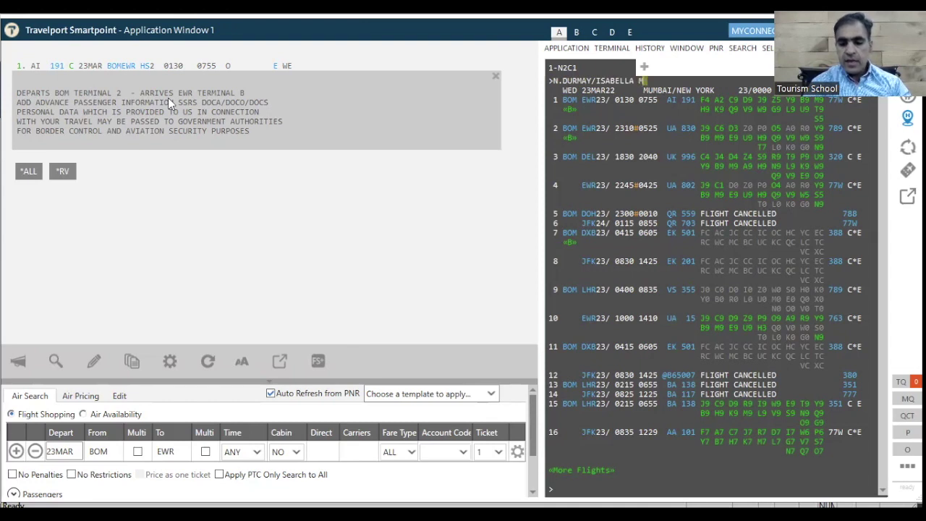
{"action": "type", "text": "S"}
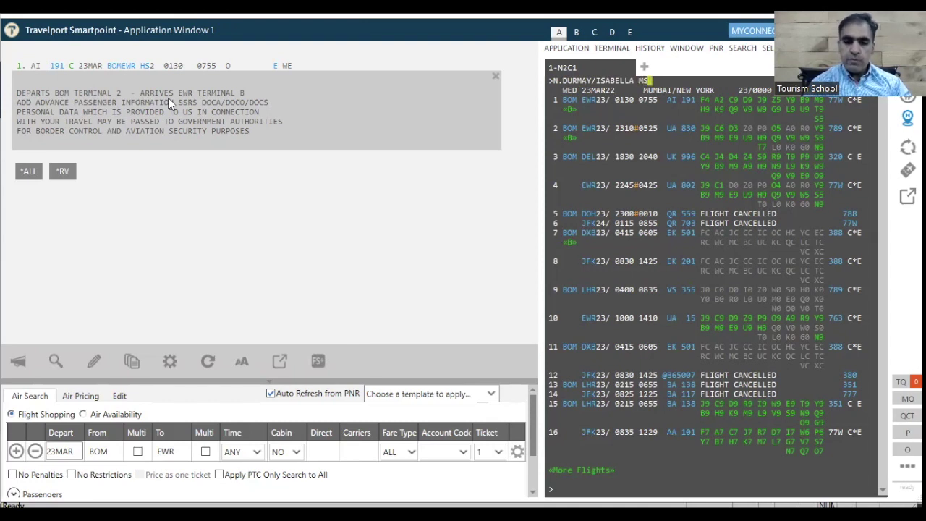
{"action": "key", "text": "Return"}
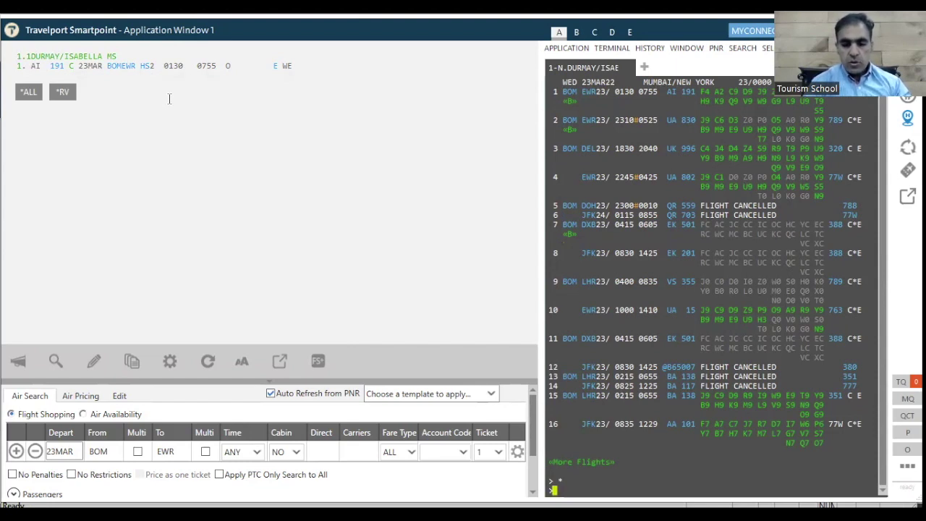
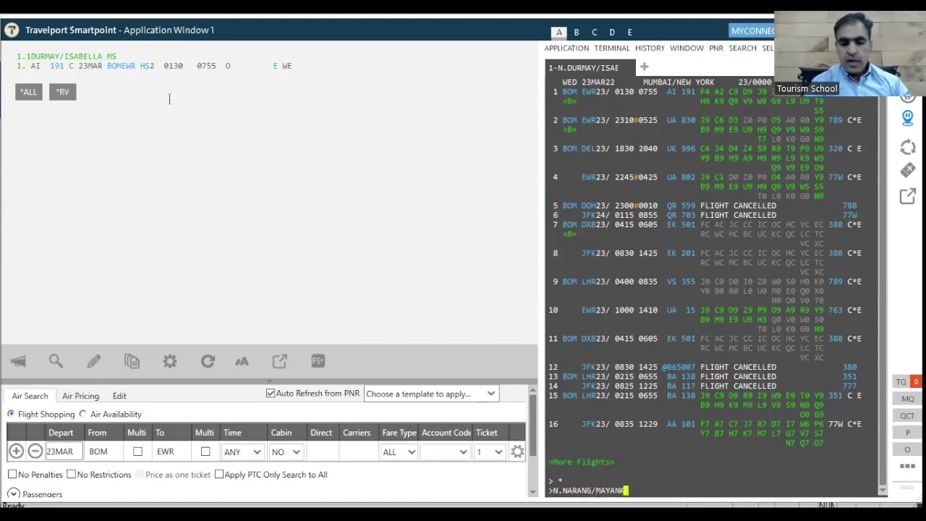
{"action": "type", "text": " MR"}
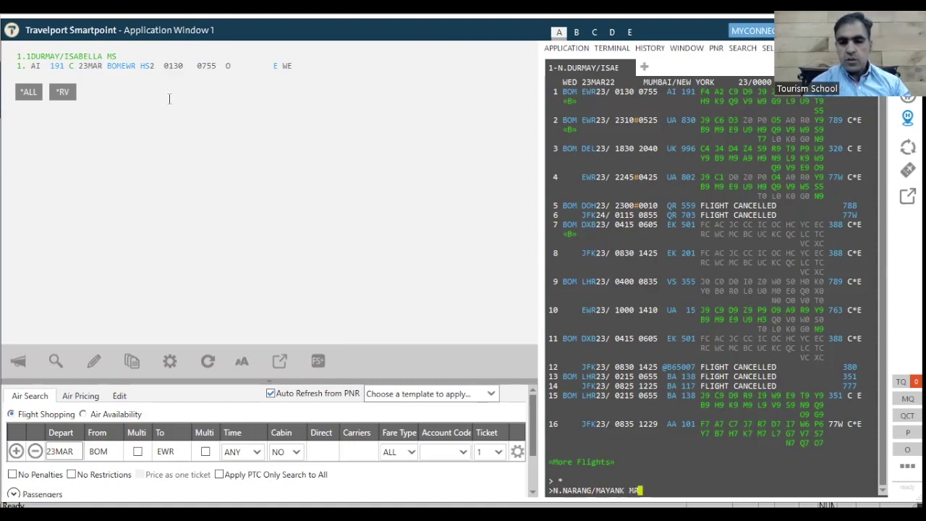
{"action": "key", "text": "Return"}
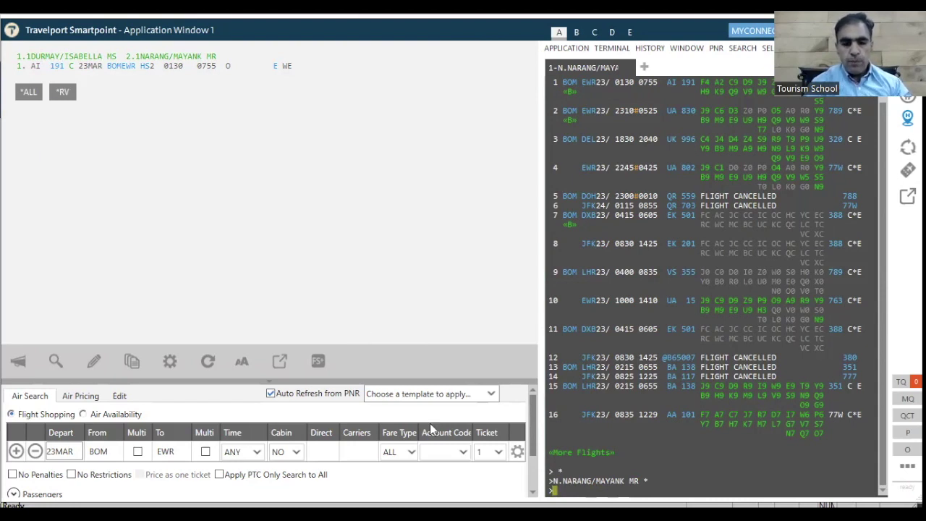
Add the agency phone entry P.T* and the passenger's home phone number.
{"action": "type", "text": "P."}
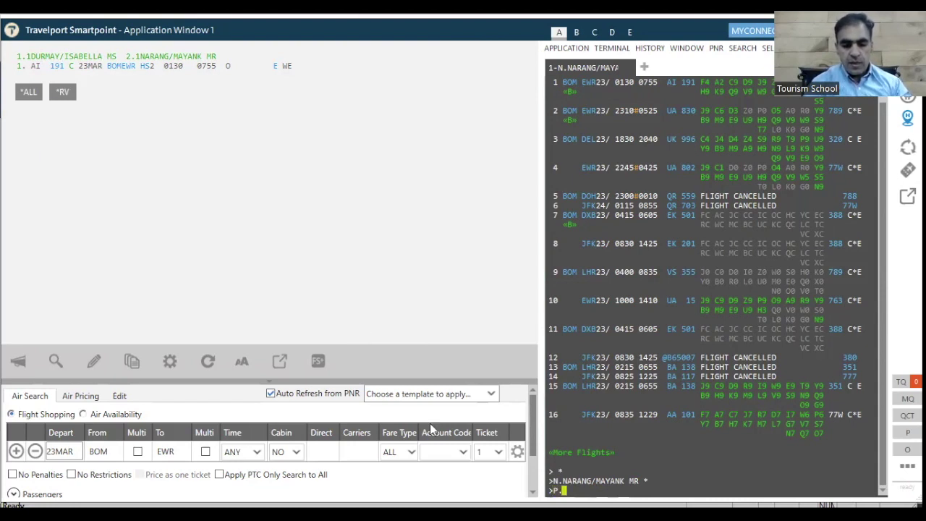
{"action": "type", "text": "T"}
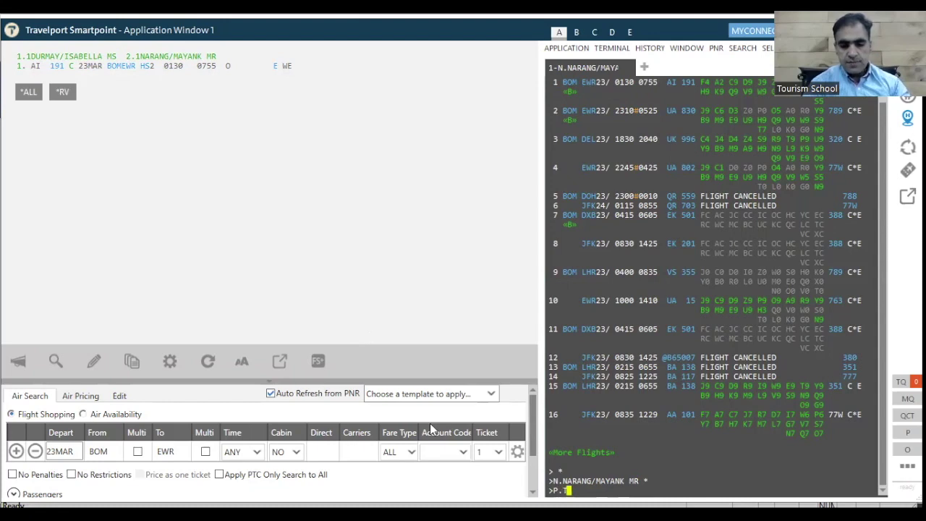
{"action": "type", "text": "*"}
{"action": "key", "text": "Return"}
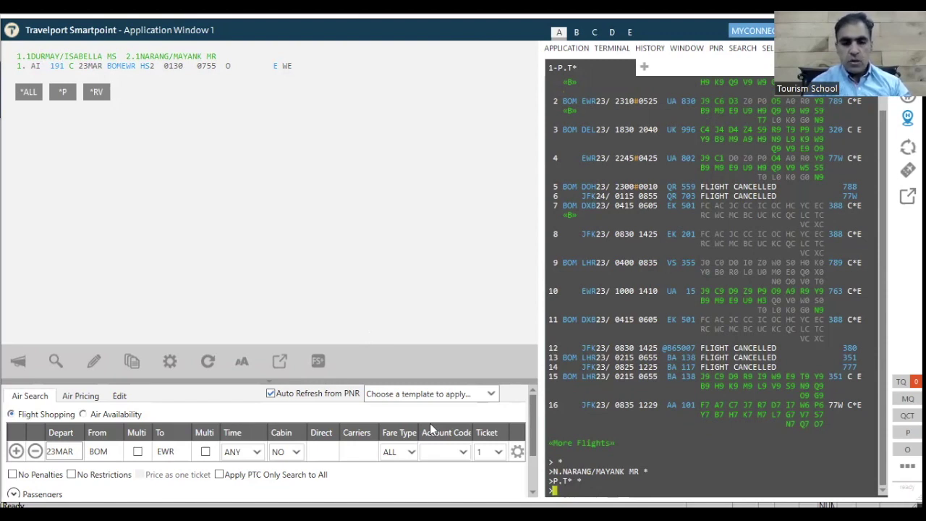
{"action": "type", "text": "F"}
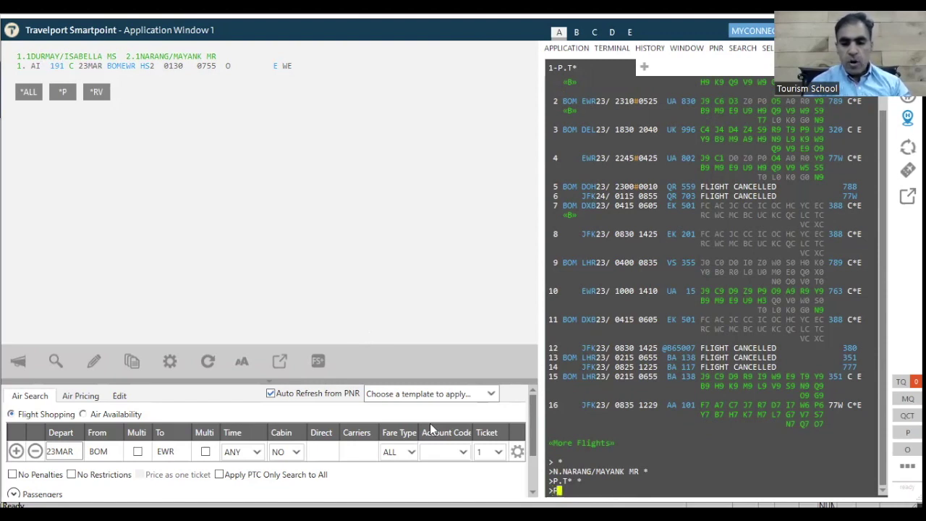
{"action": "type", "text": ".H"}
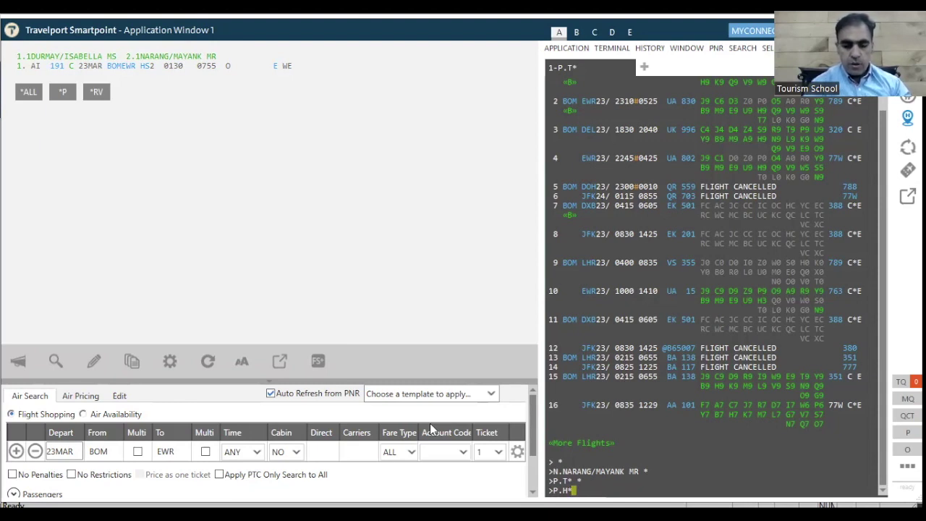
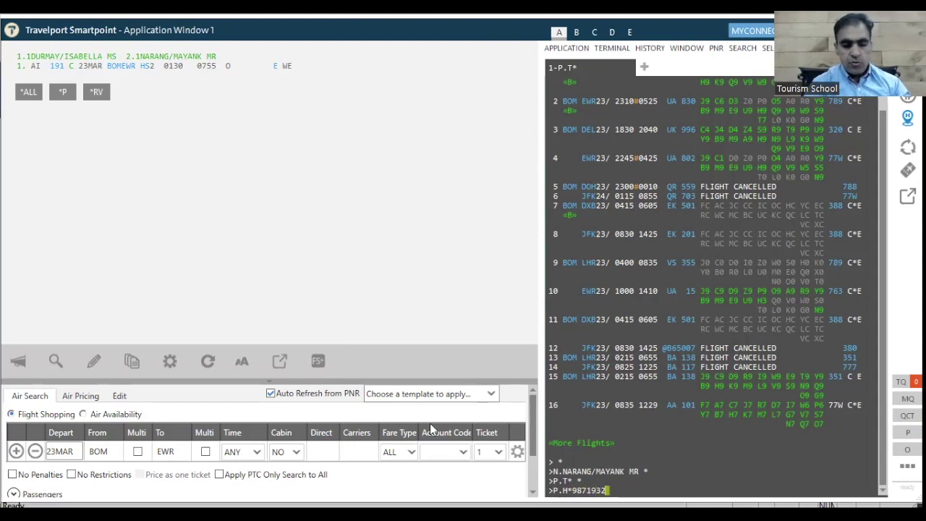
{"action": "key", "text": "Return"}
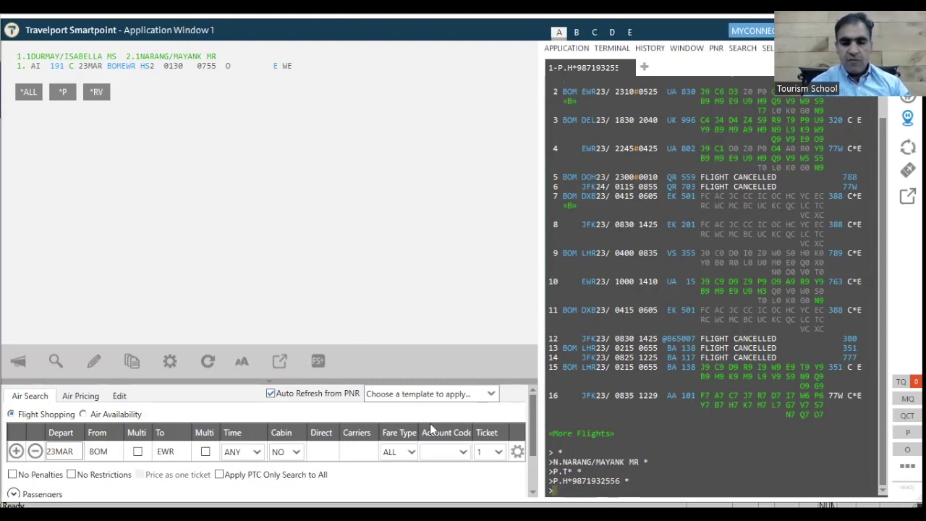
Send the passenger's e-mail address as a P.E* entry, which returns CHECK FORMAT.
{"action": "type", "text": "P.E"}
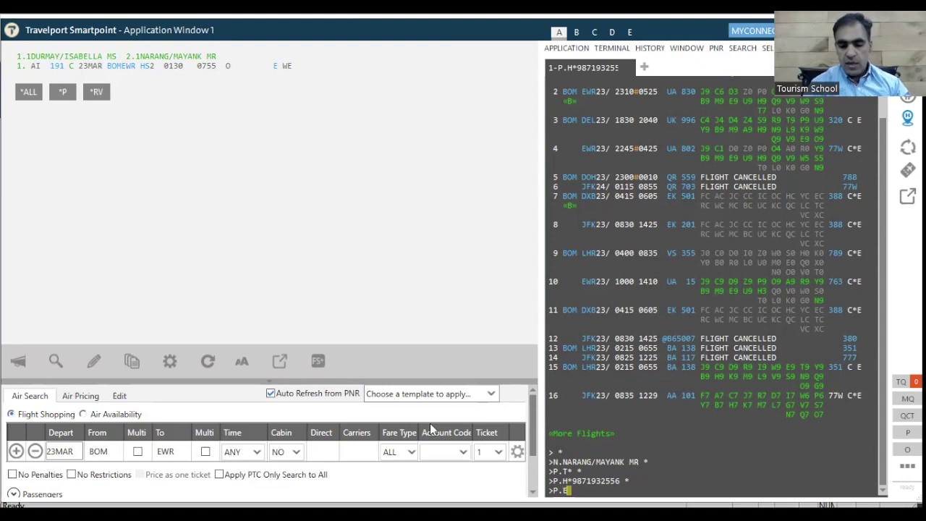
{"action": "type", "text": "*"}
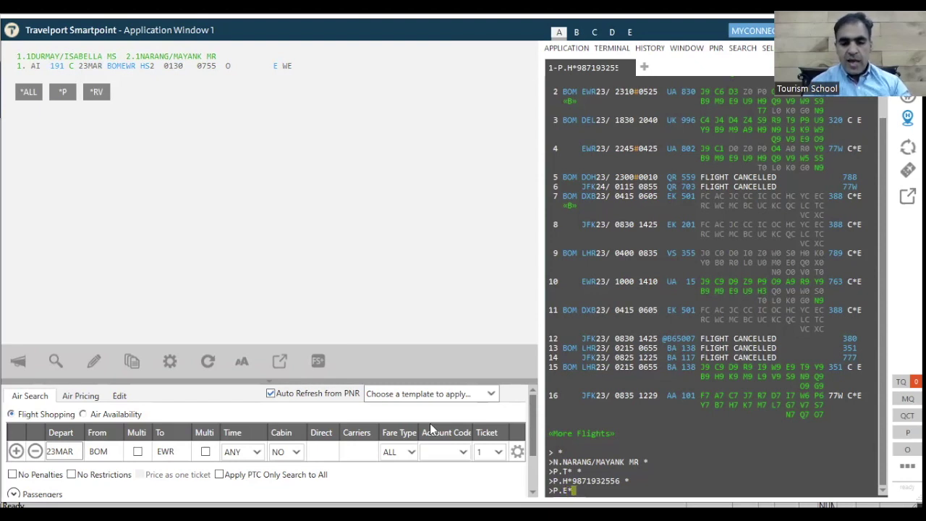
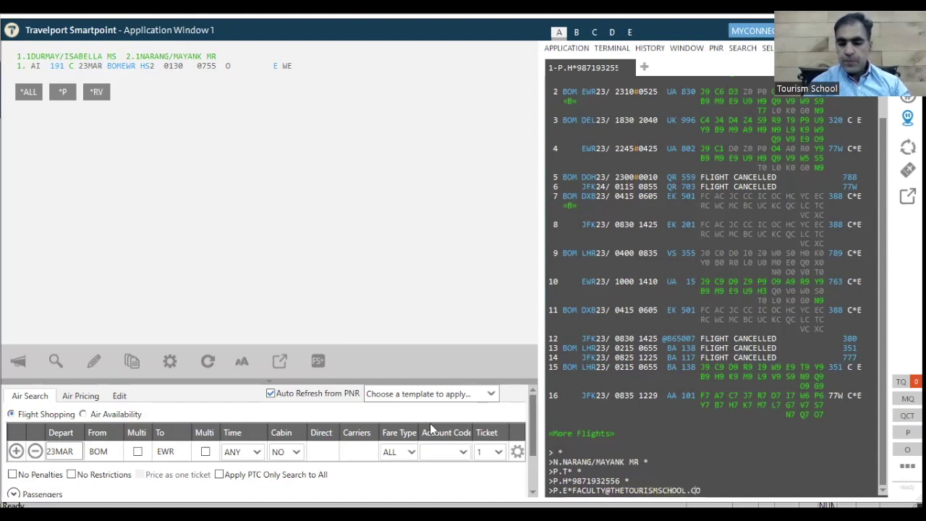
{"action": "key", "text": "Return"}
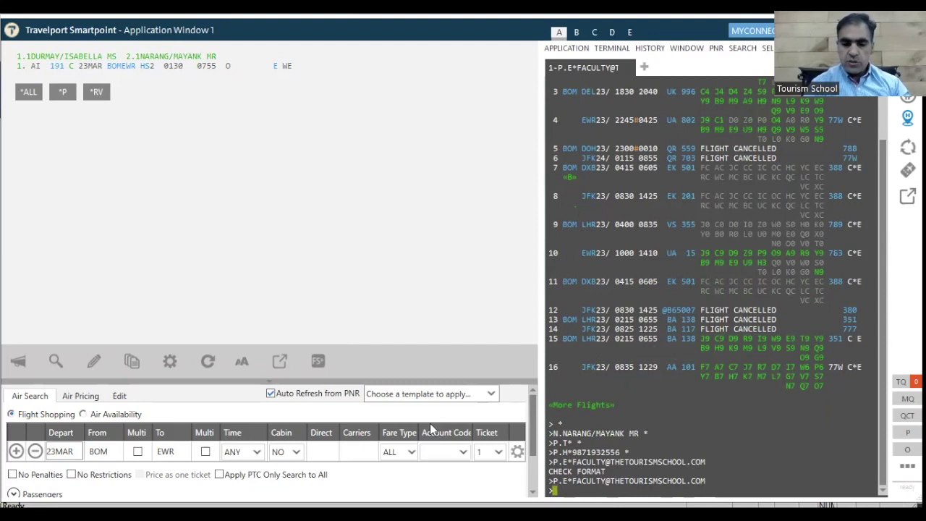
Add ticketing time limit T.T*AU/20MAR and a received-from entry naming the requester.
{"action": "type", "text": "T."}
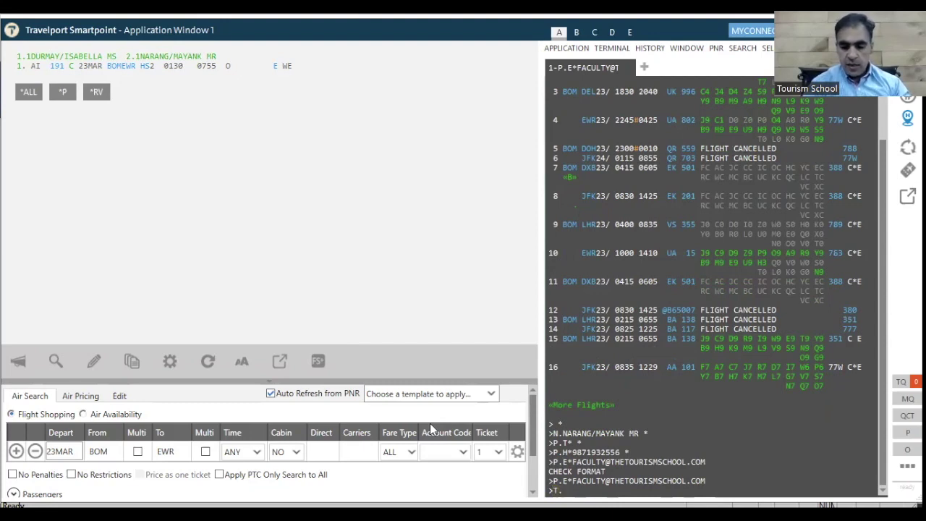
{"action": "type", "text": "T"}
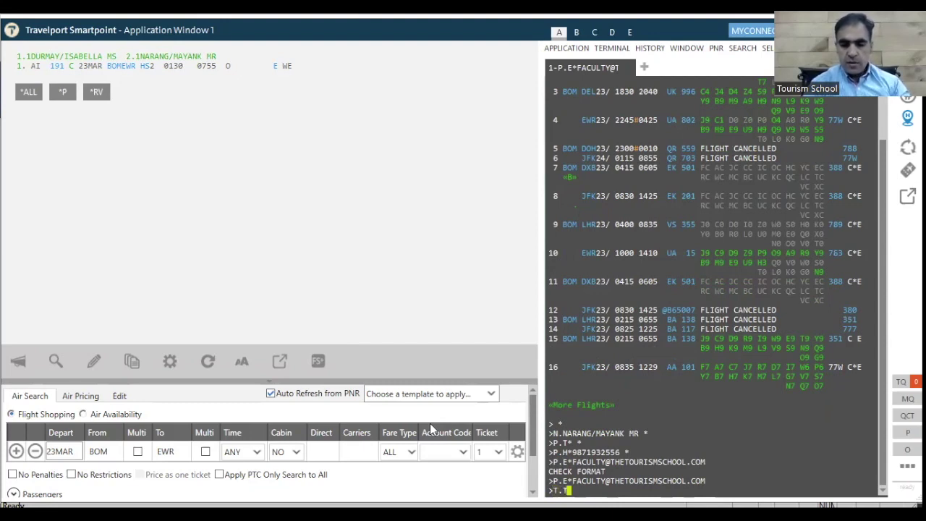
{"action": "type", "text": "*"}
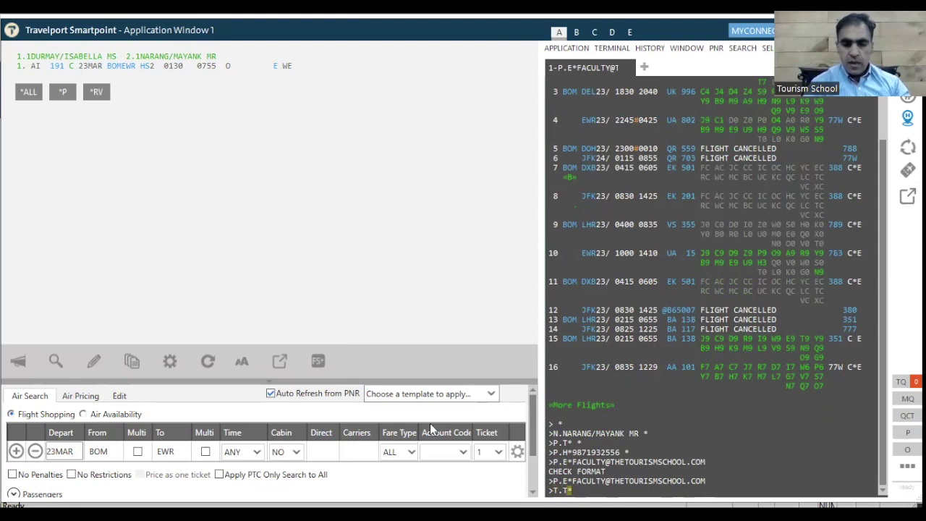
{"action": "type", "text": "AU"}
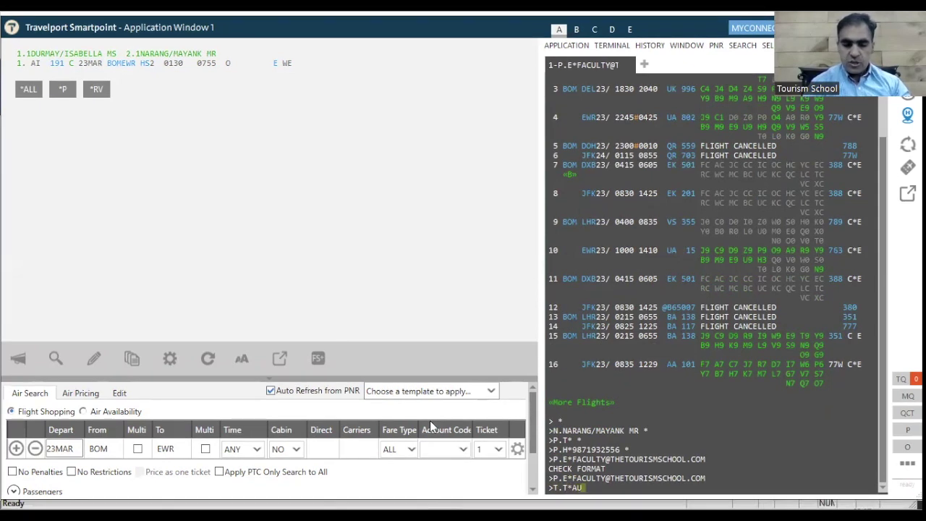
{"action": "type", "text": "/2"}
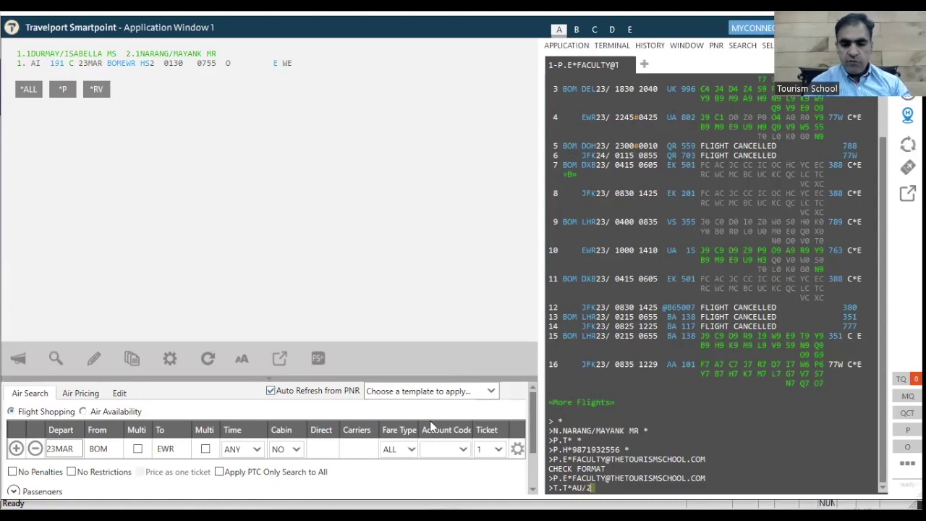
{"action": "type", "text": "0M"}
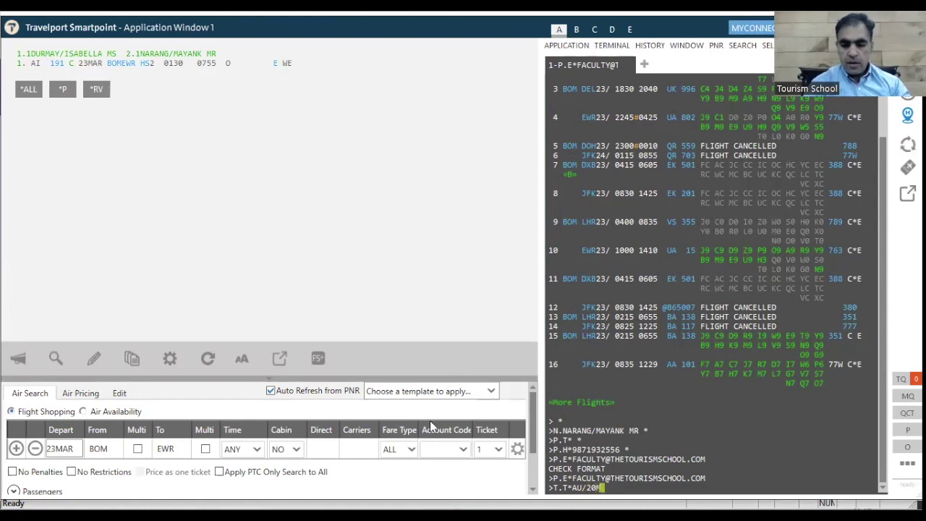
{"action": "type", "text": "AR"}
{"action": "key", "text": "Return"}
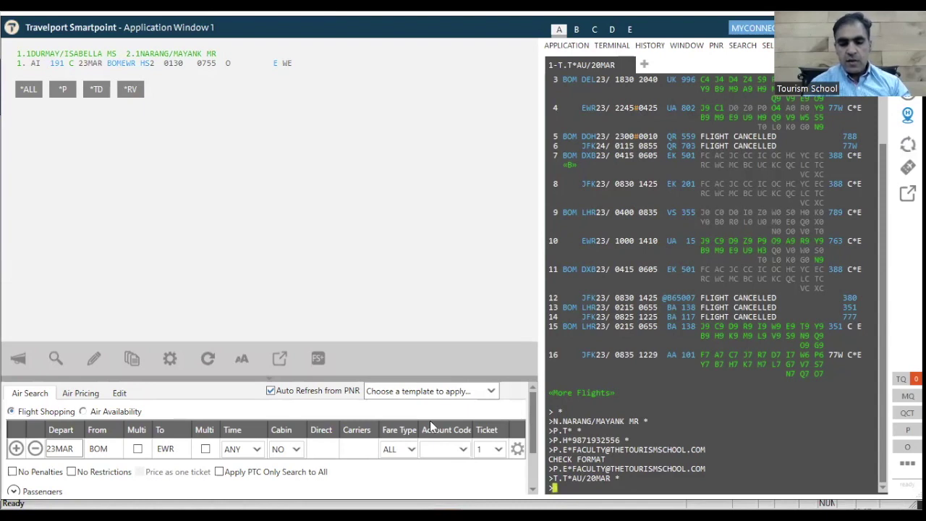
{"action": "type", "text": "R.MA"}
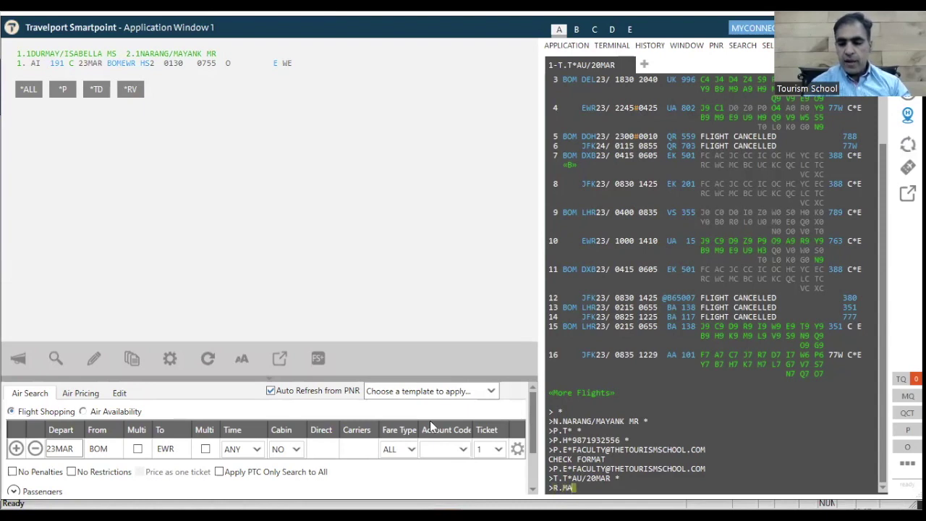
{"action": "type", "text": "YA"}
{"action": "key", "text": "Return"}
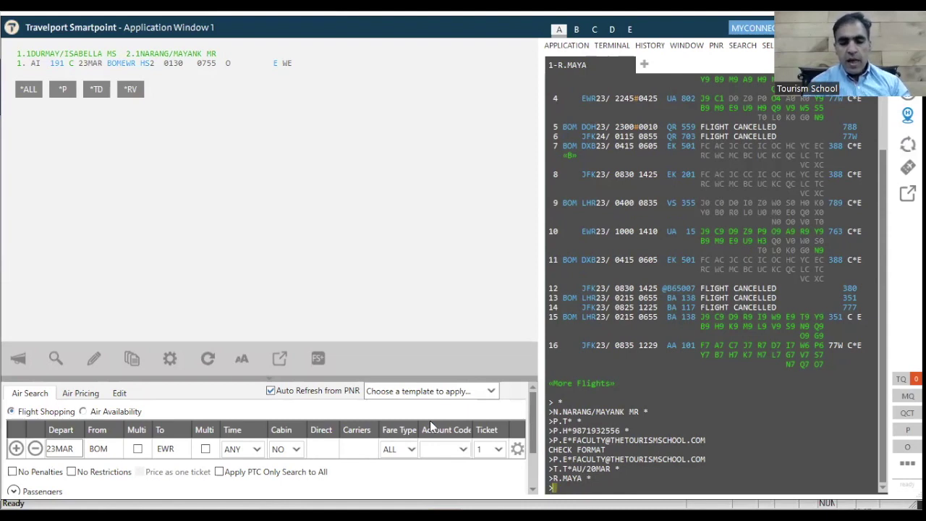
End and save the AI 191 booking with ER, then ignore it to clear the work area.
{"action": "type", "text": "ER"}
{"action": "key", "text": "Return"}
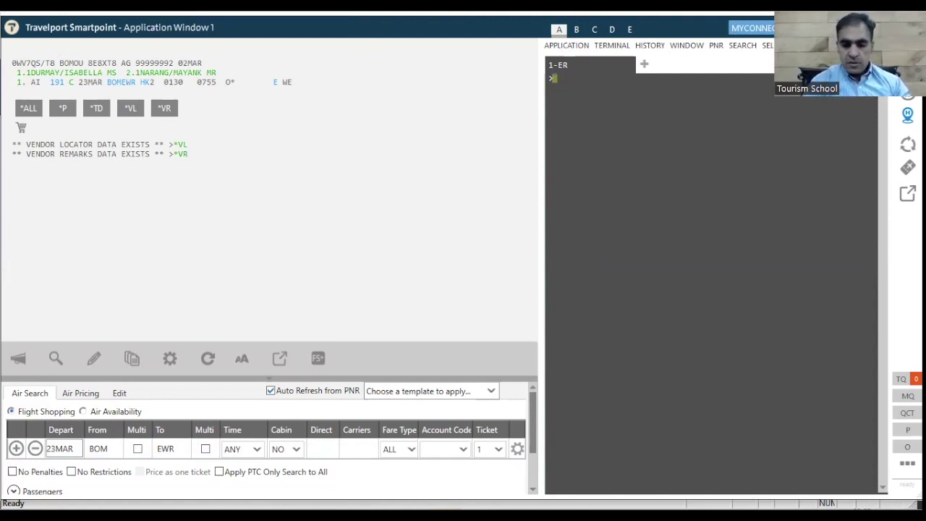
{"action": "type", "text": "I"}
{"action": "key", "text": "Return"}
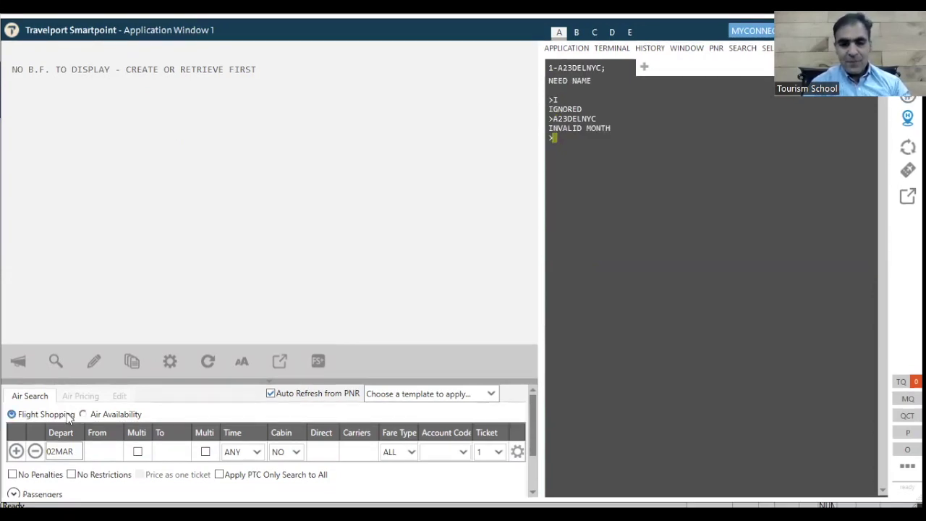
Clear the session with I again and display Delhi–New York availability for 23MAR via A23MARDELNYC.
{"action": "type", "text": "I"}
{"action": "key", "text": "Return"}
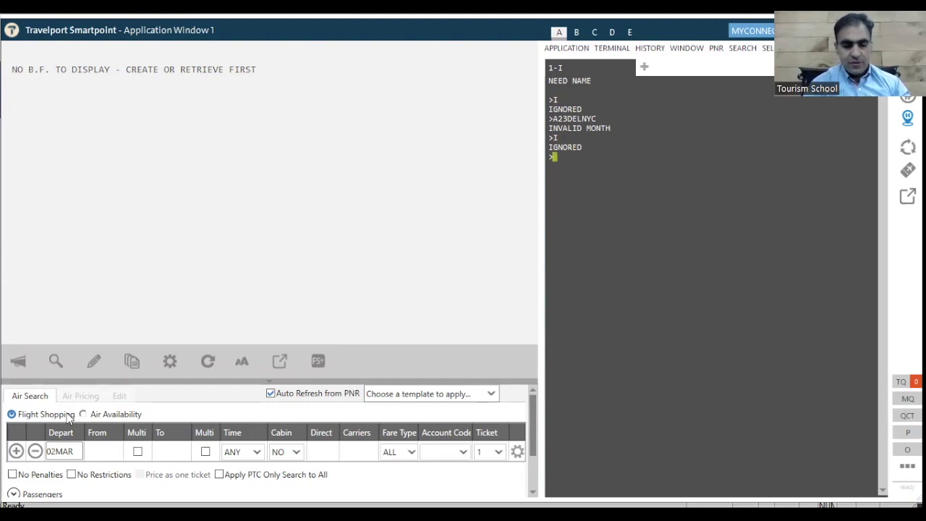
{"action": "type", "text": "A23"}
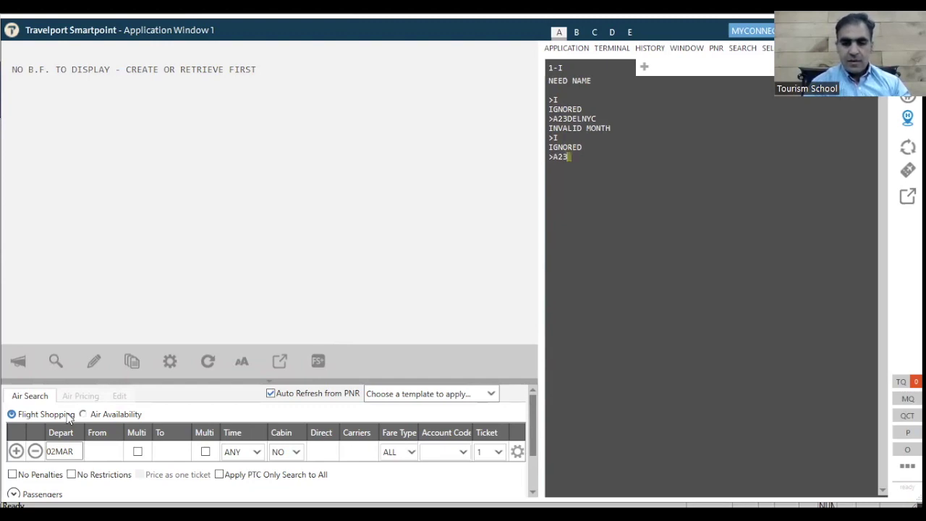
{"action": "type", "text": "MARDE"}
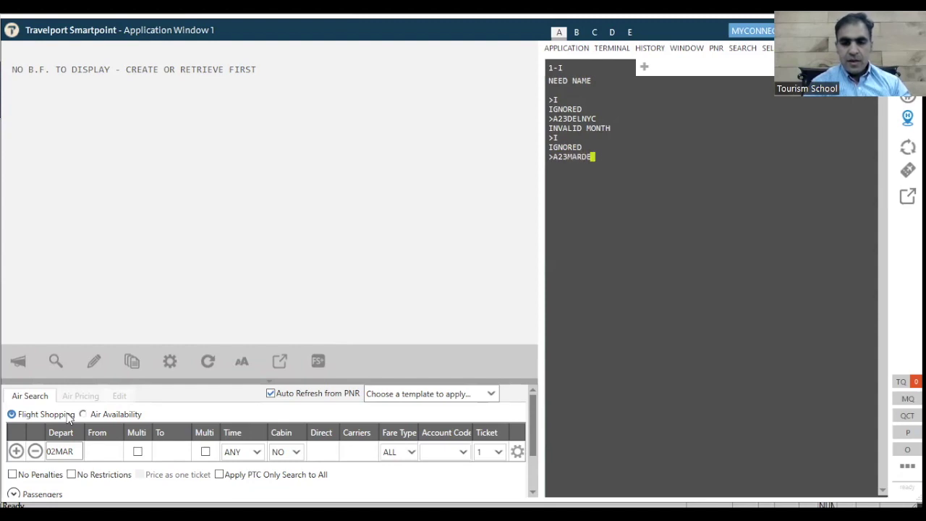
{"action": "type", "text": "LNYC"}
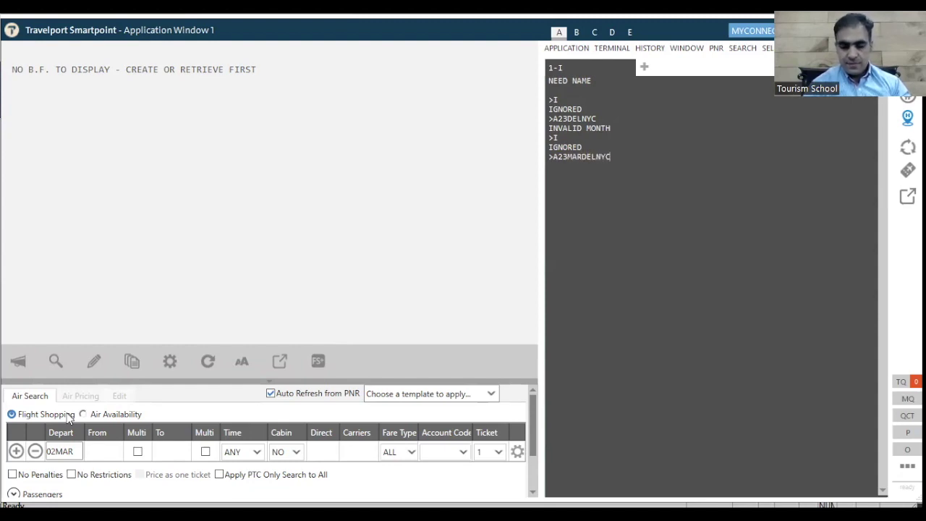
{"action": "key", "text": "Return"}
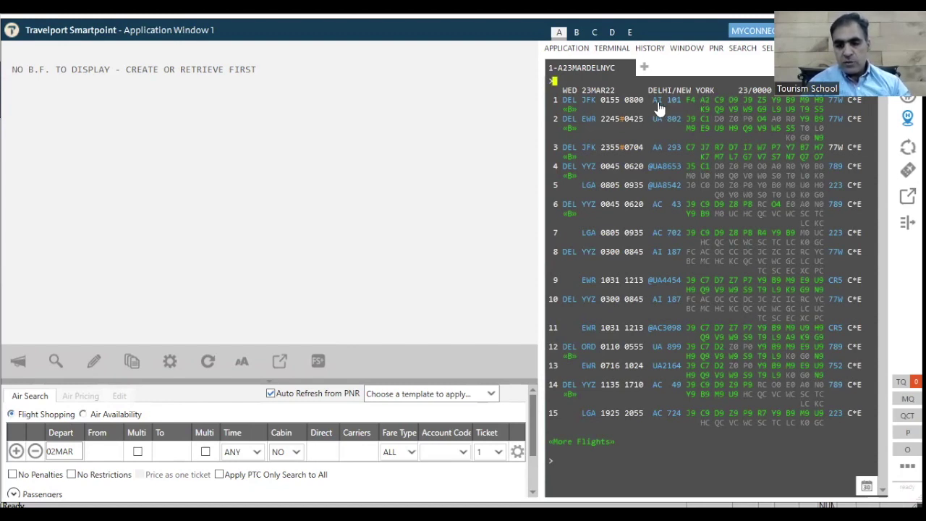
Sell one C-class seat on AI 101 Delhi–JFK from availability line 1, then enter the passenger's name with title MR.
{"action": "mouse_move", "coordinate": [658, 108]}
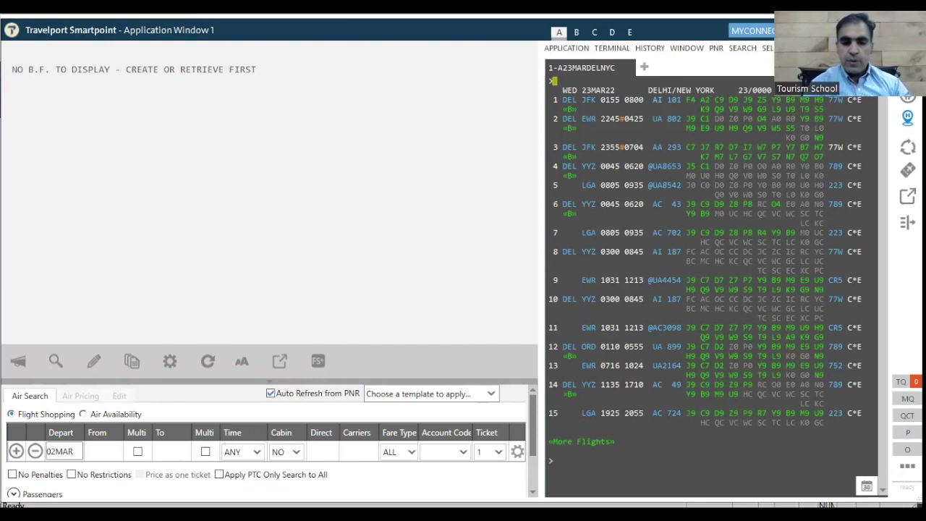
{"action": "type", "text": "N1"}
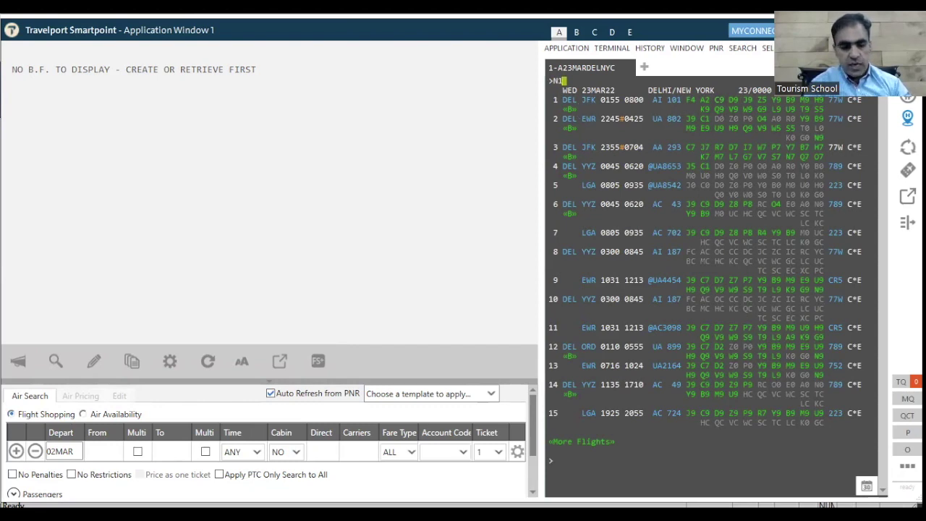
{"action": "type", "text": "C1"}
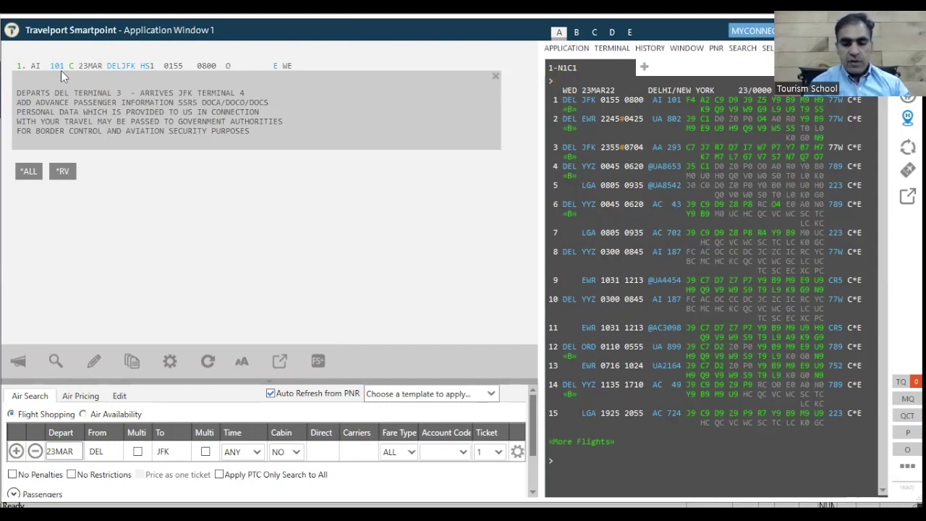
{"action": "type", "text": "N."}
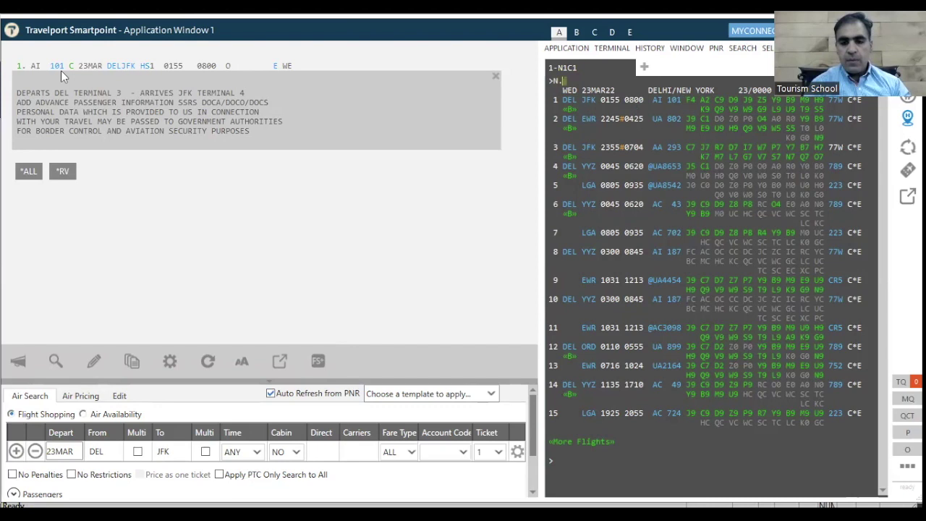
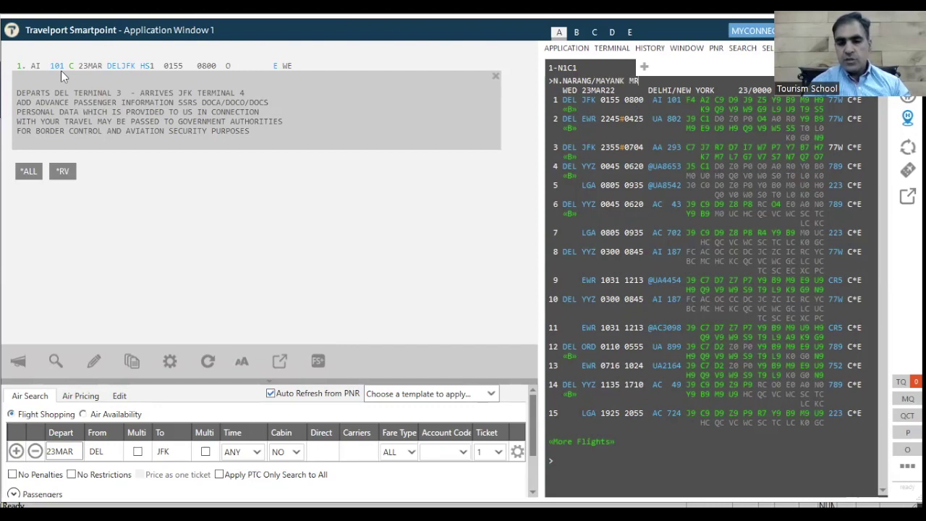
Submit the passenger's surname, first name and title MR to the booking.
{"action": "key", "text": "Return"}
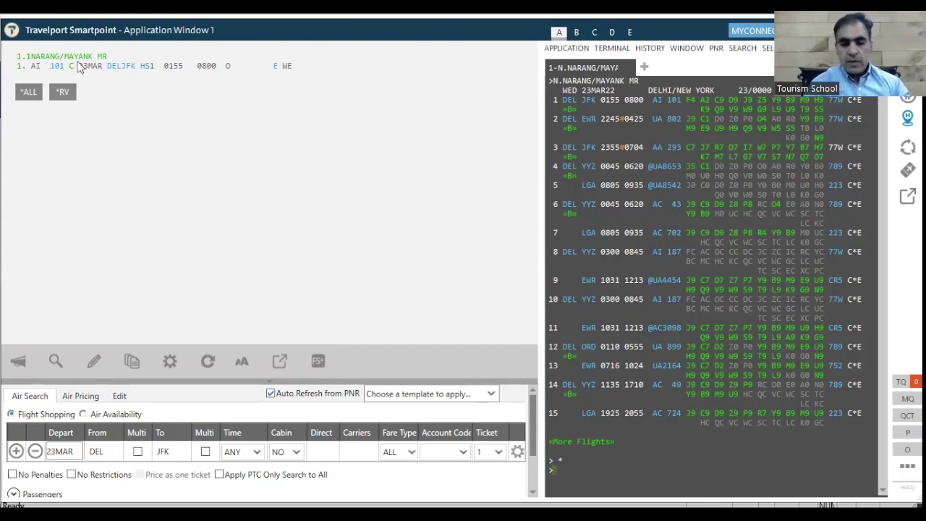
Add the P.T* agency phone, the passenger's P.H* home phone and the P.E* contact e-mail to the PNR.
{"action": "type", "text": "P."}
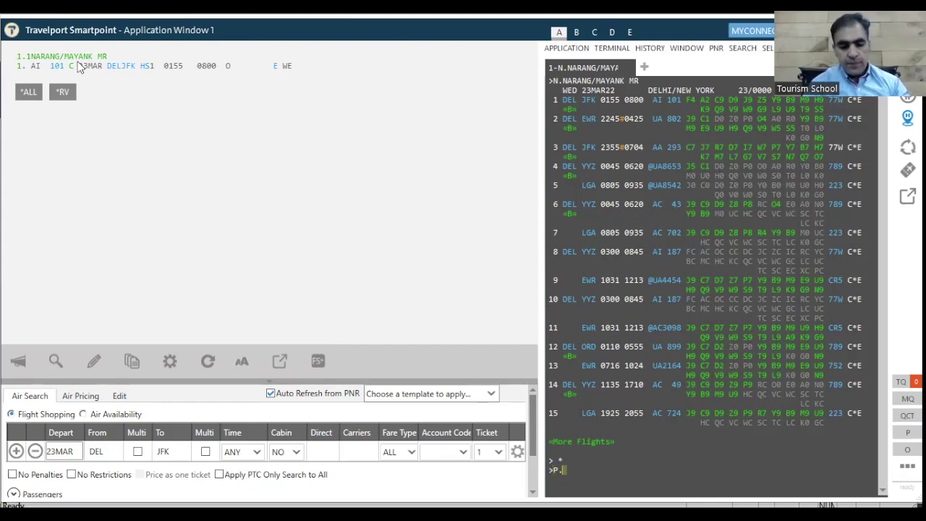
{"action": "type", "text": "T*"}
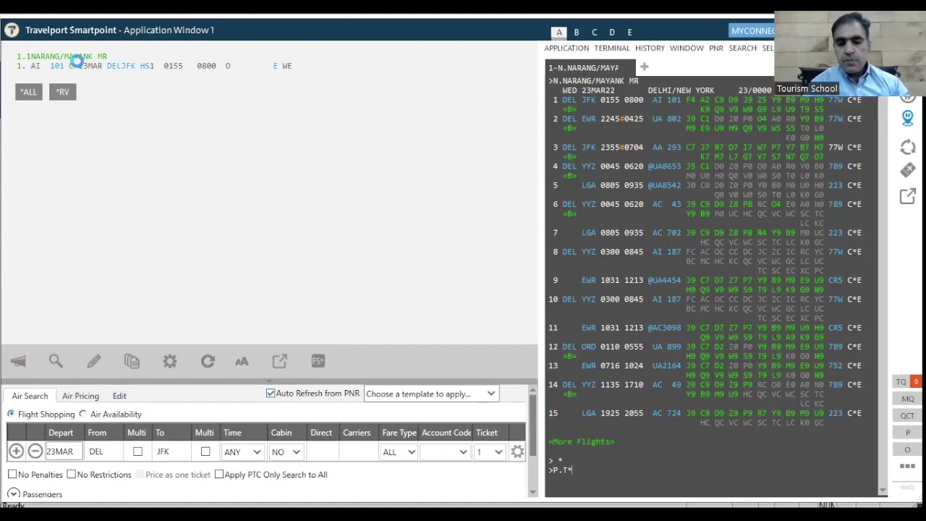
{"action": "key", "text": "Return"}
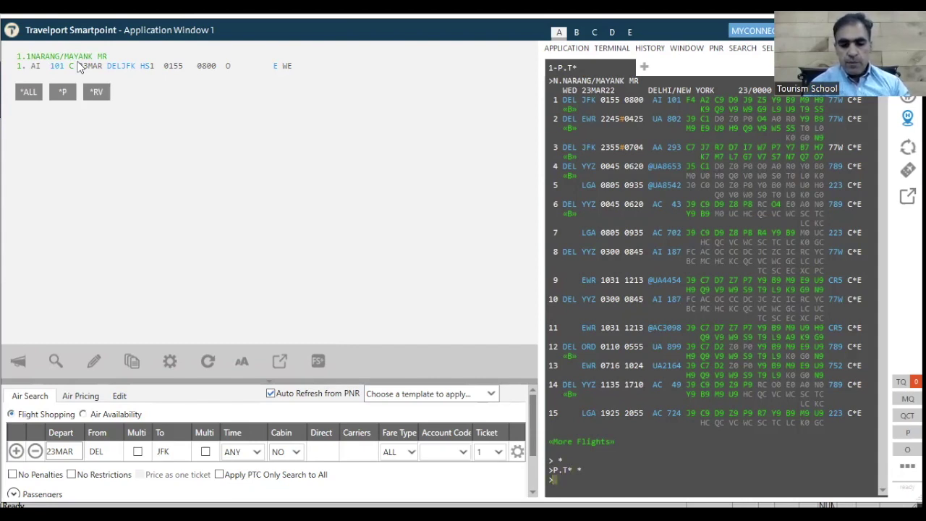
{"action": "type", "text": "P."}
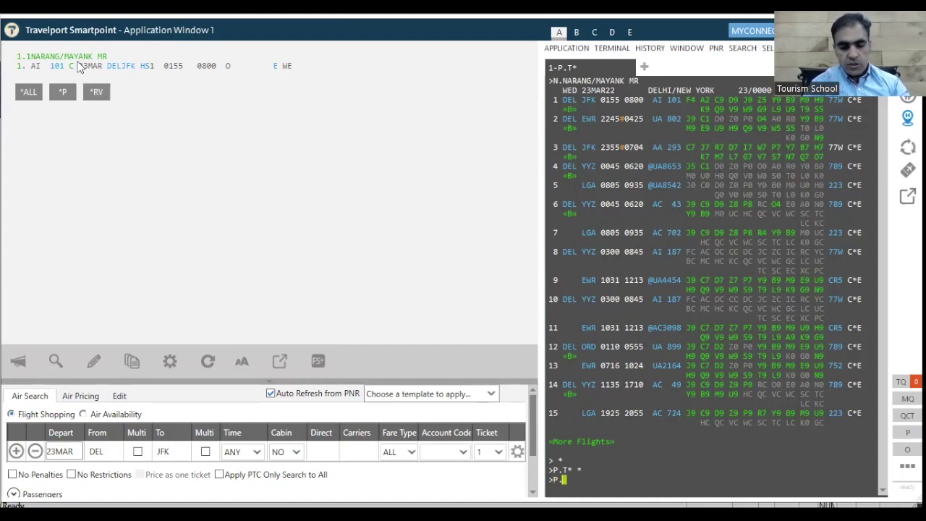
{"action": "type", "text": "H*"}
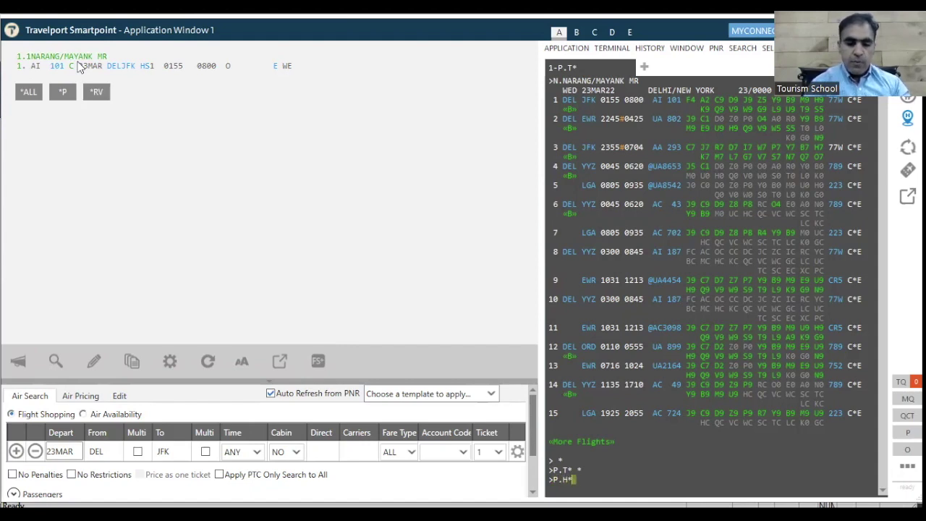
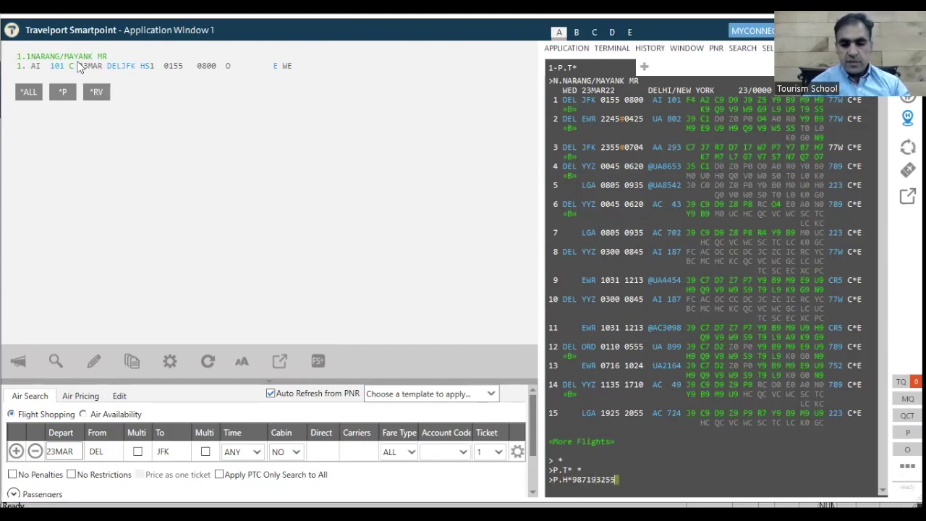
{"action": "key", "text": "Return"}
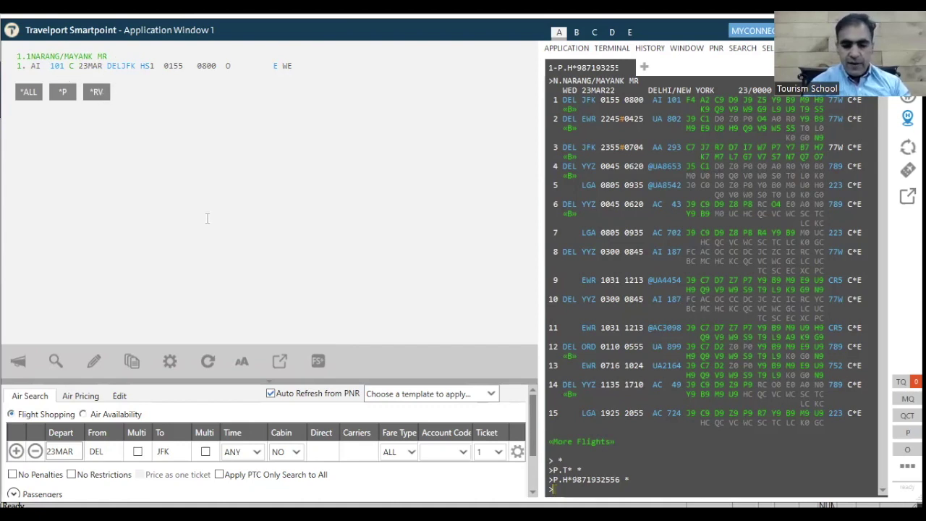
{"action": "type", "text": "P.E"}
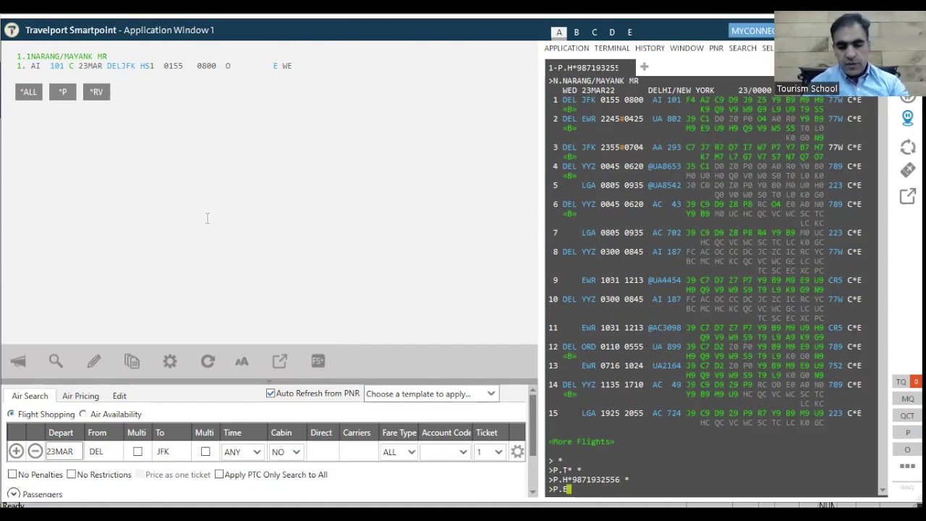
{"action": "type", "text": "*"}
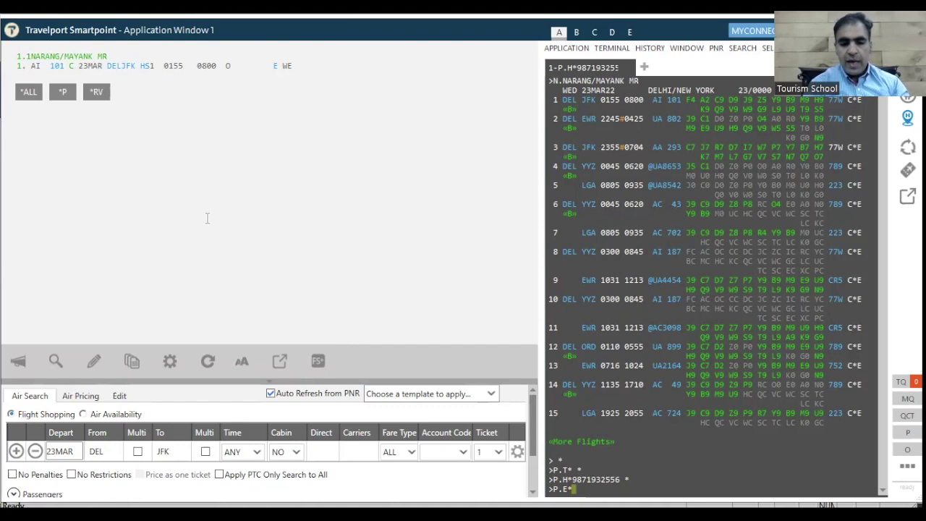
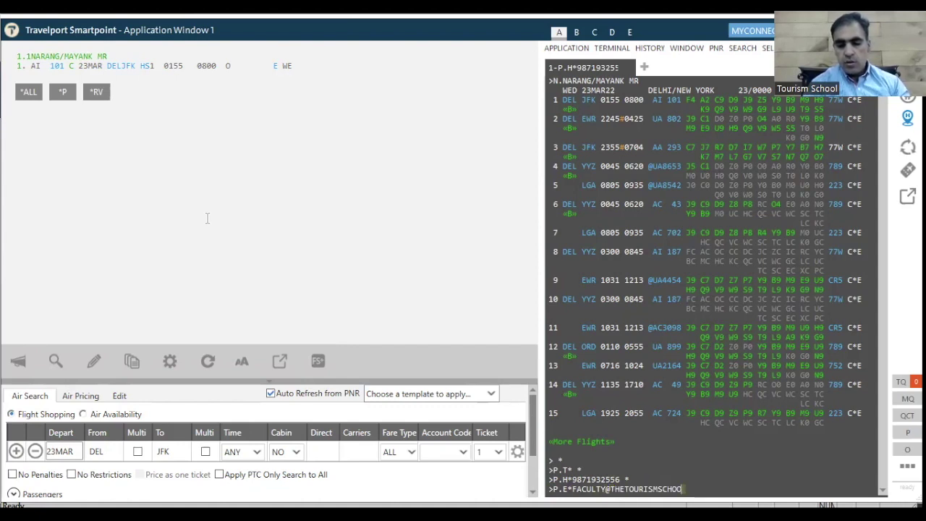
{"action": "key", "text": "Return"}
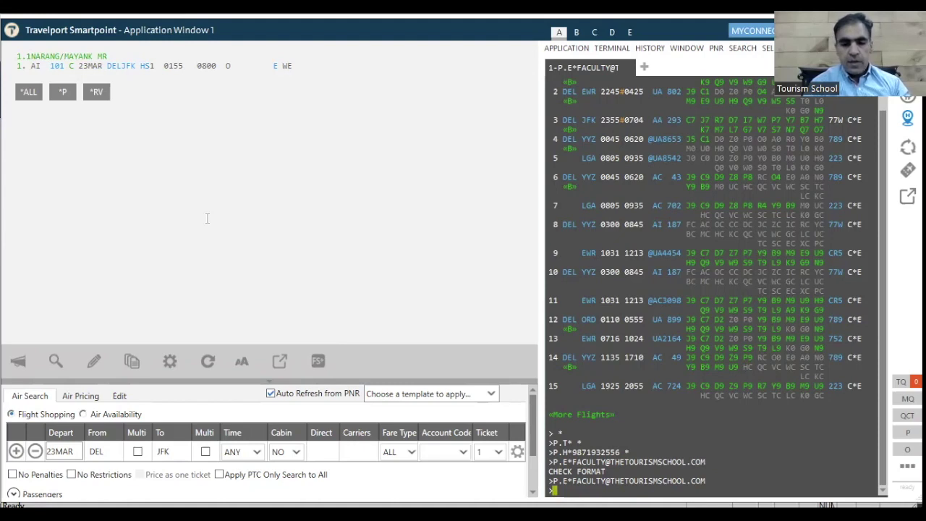
Set the ticketing arrangement T.T*AU with a 20MAR time limit.
{"action": "type", "text": "T"}
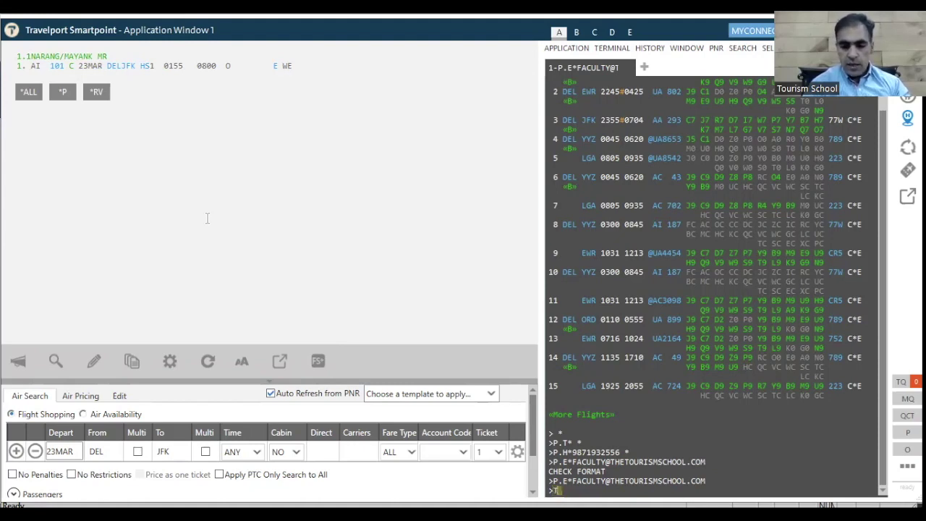
{"action": "type", "text": ".T"}
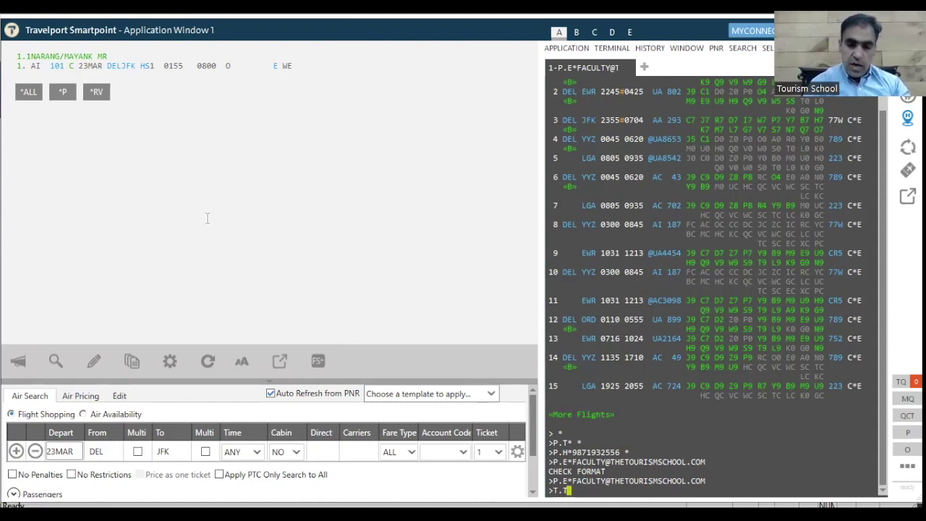
{"action": "type", "text": "*AU"}
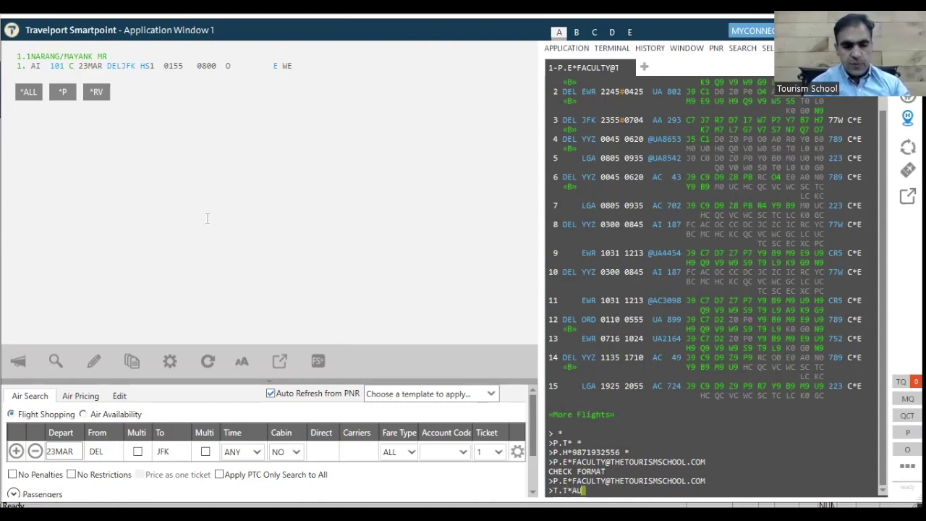
{"action": "type", "text": "/"}
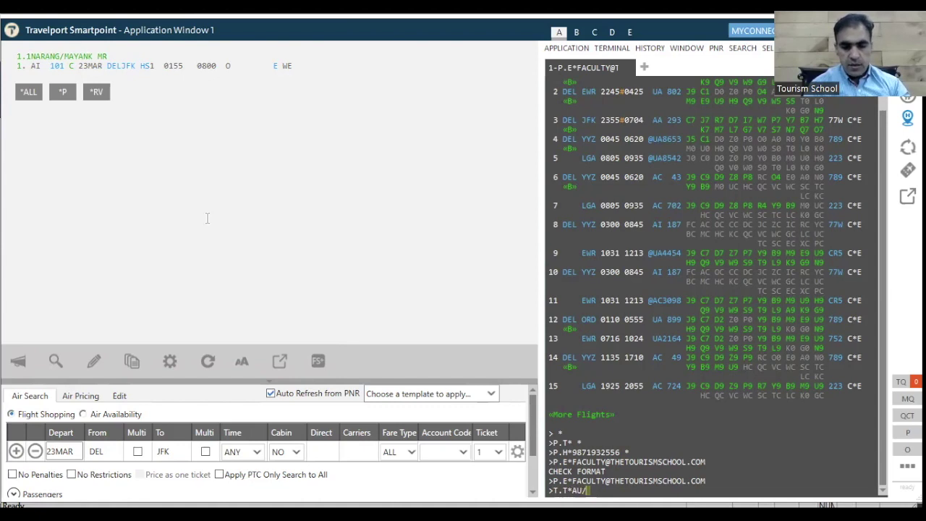
{"action": "type", "text": "20MAR"}
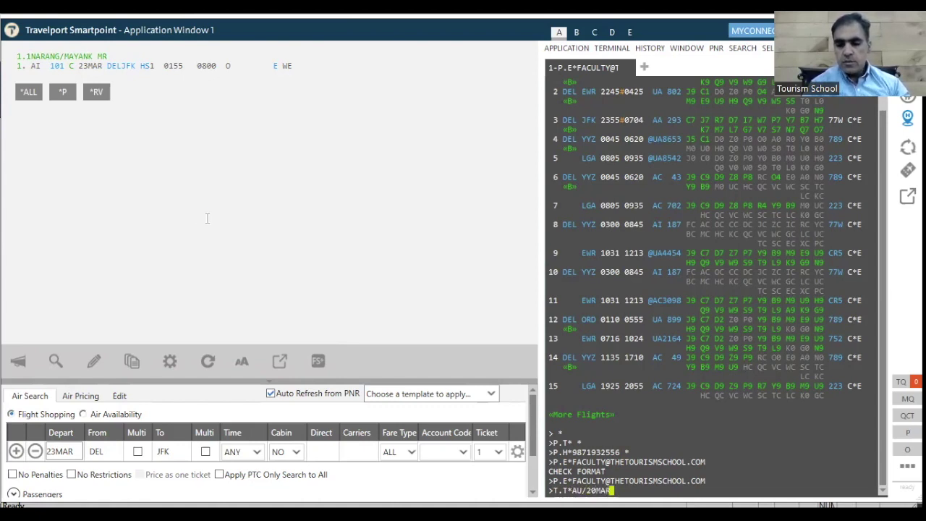
{"action": "key", "text": "Return"}
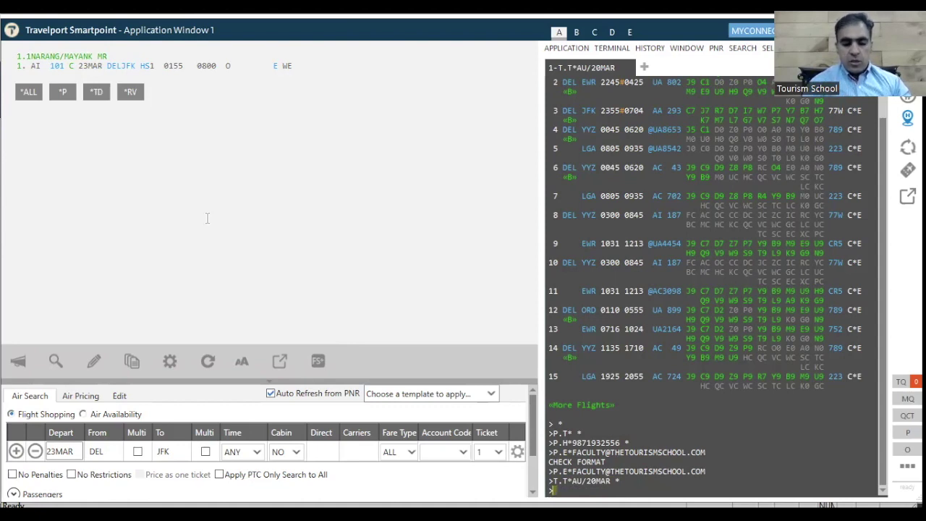
Fill in the received-from field with the requester's name.
{"action": "type", "text": "R"}
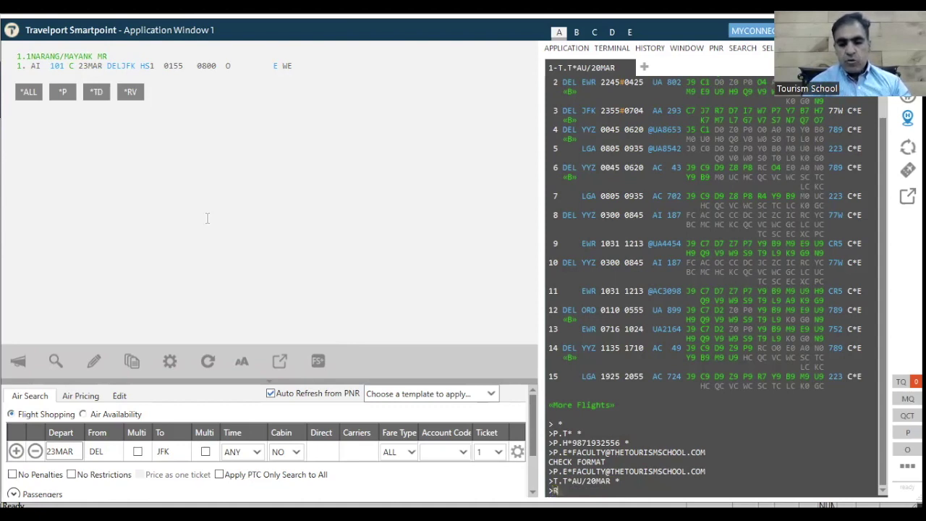
{"action": "type", "text": "."}
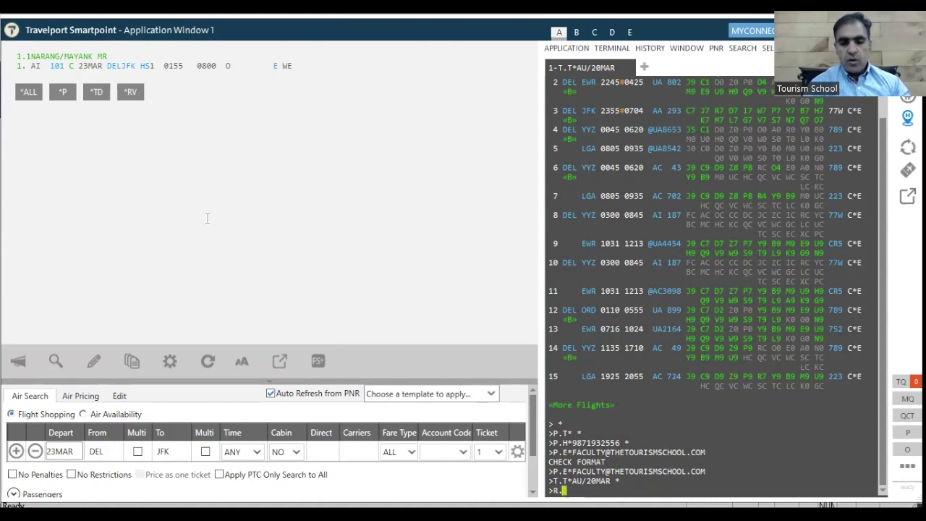
{"action": "type", "text": "MAYA"}
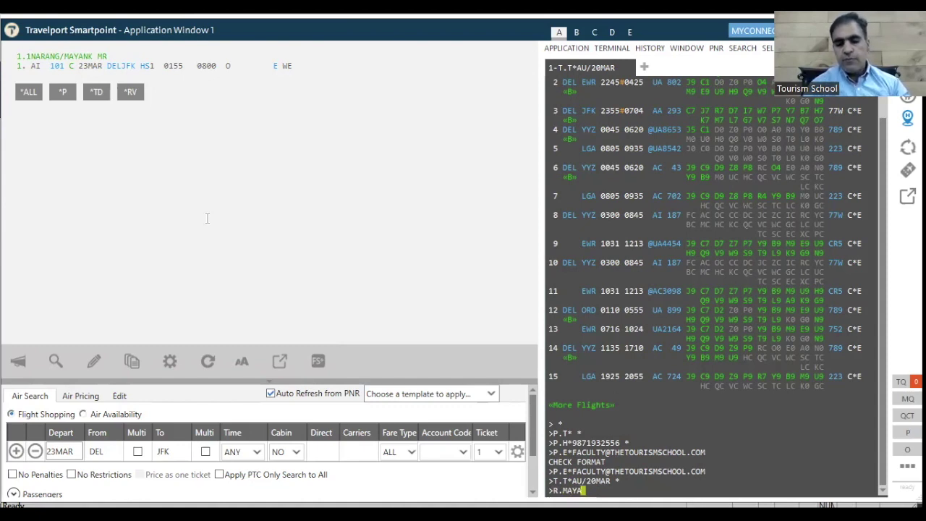
{"action": "type", "text": "NK"}
{"action": "key", "text": "Return"}
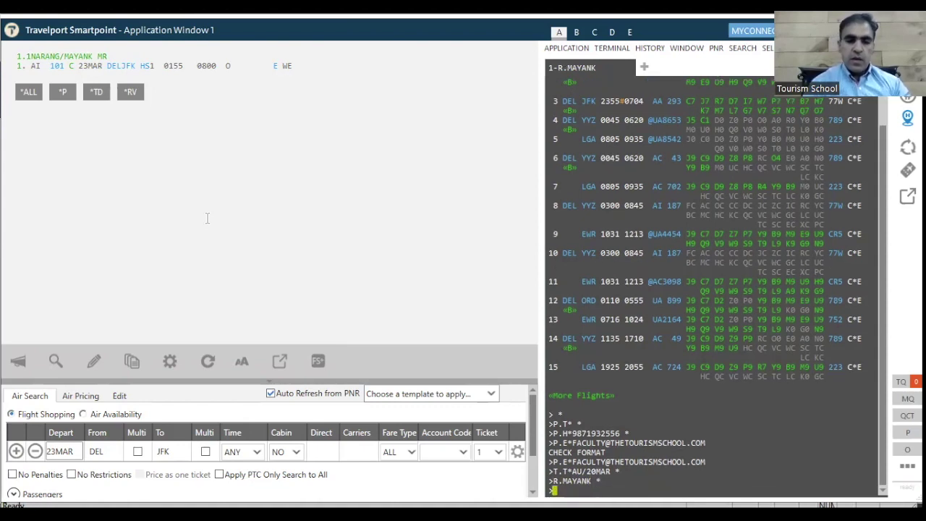
End the transaction with ER to save the PNR and show its record locator.
{"action": "type", "text": "ER"}
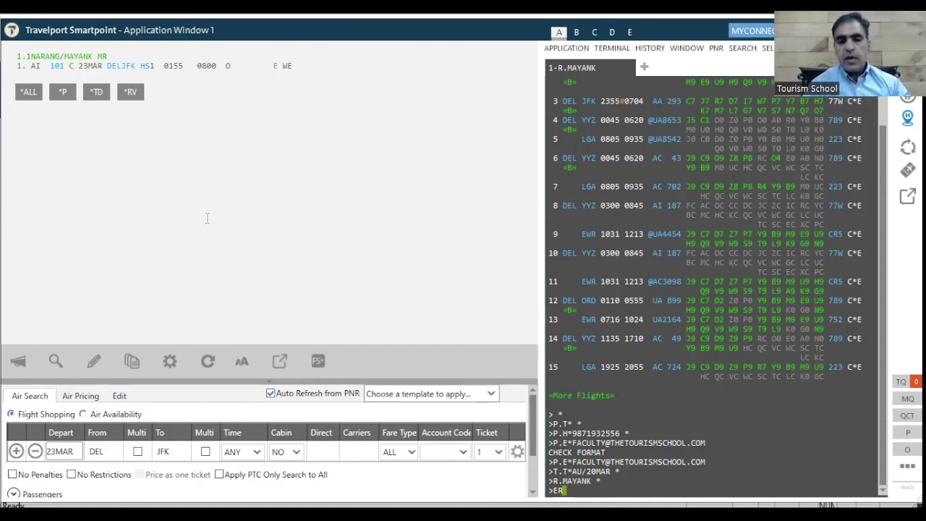
{"action": "key", "text": "Return"}
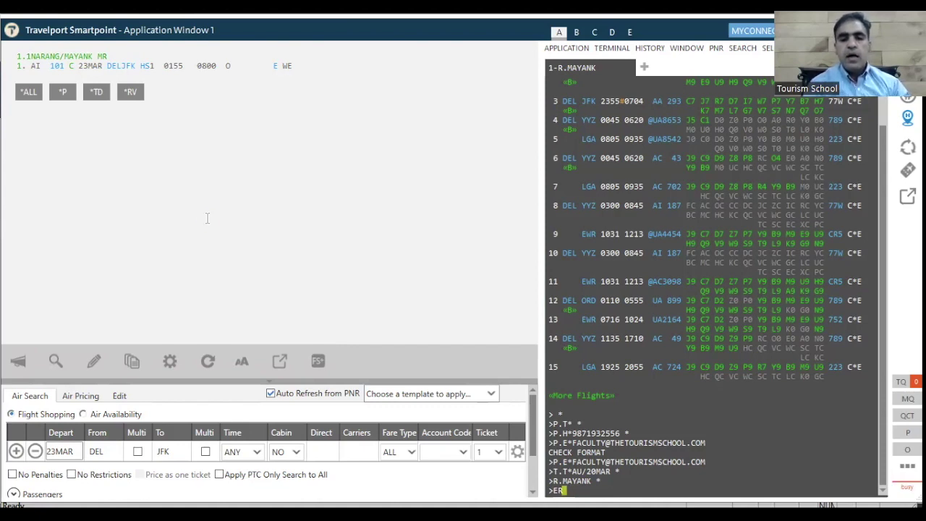